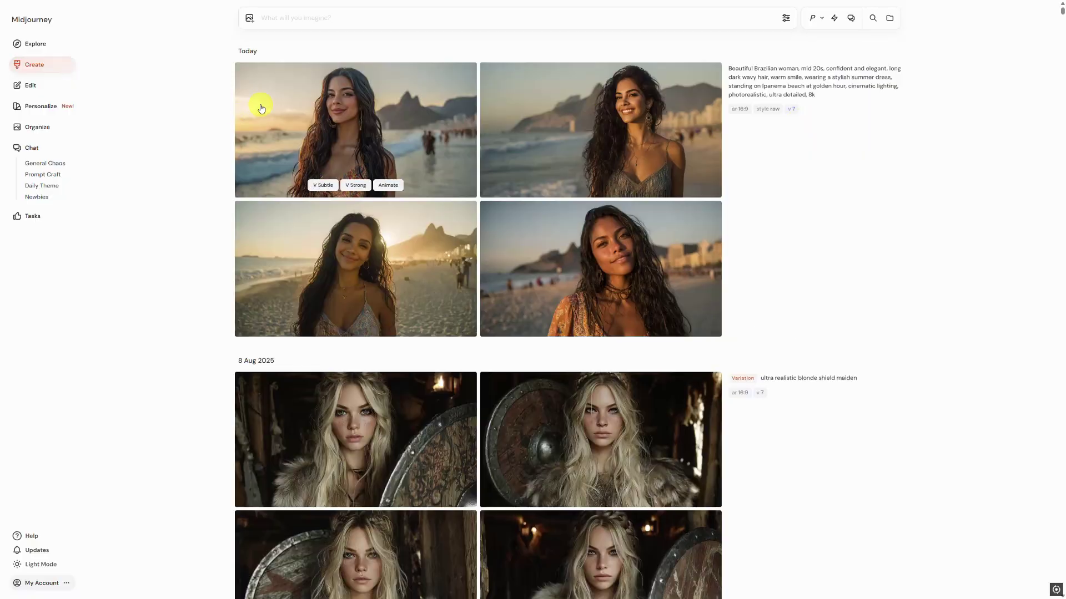
- Load the golden-hour Ipanema beach portrait prompt text into the prompt bar for reuse
click(899, 98)
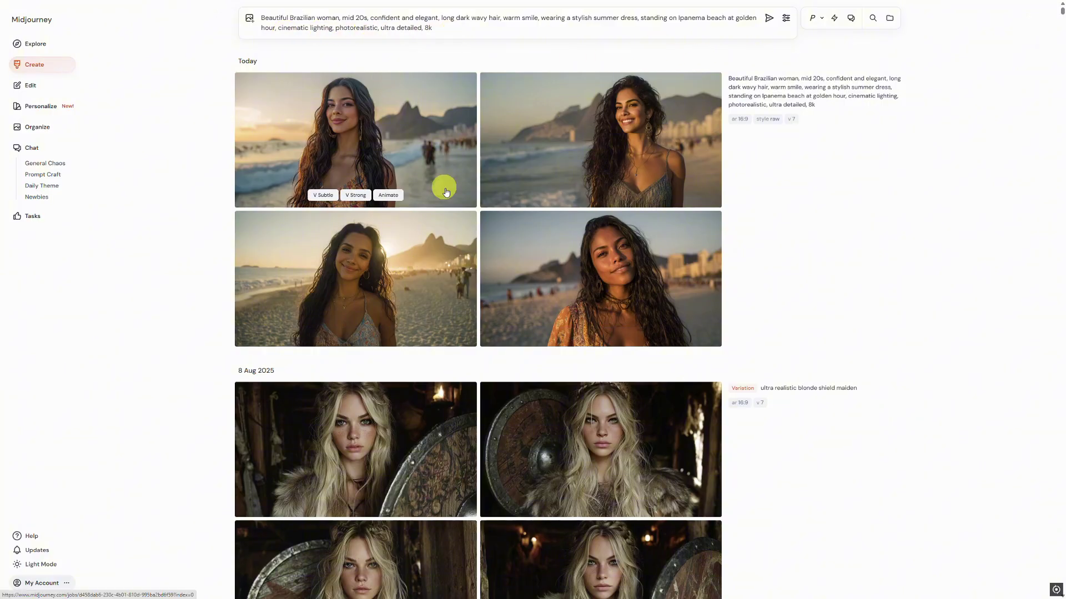
- Download the close-up orange-top beach portrait and set it as the Omni Reference image
click(391, 164)
scroll(547, 231, down, 1)
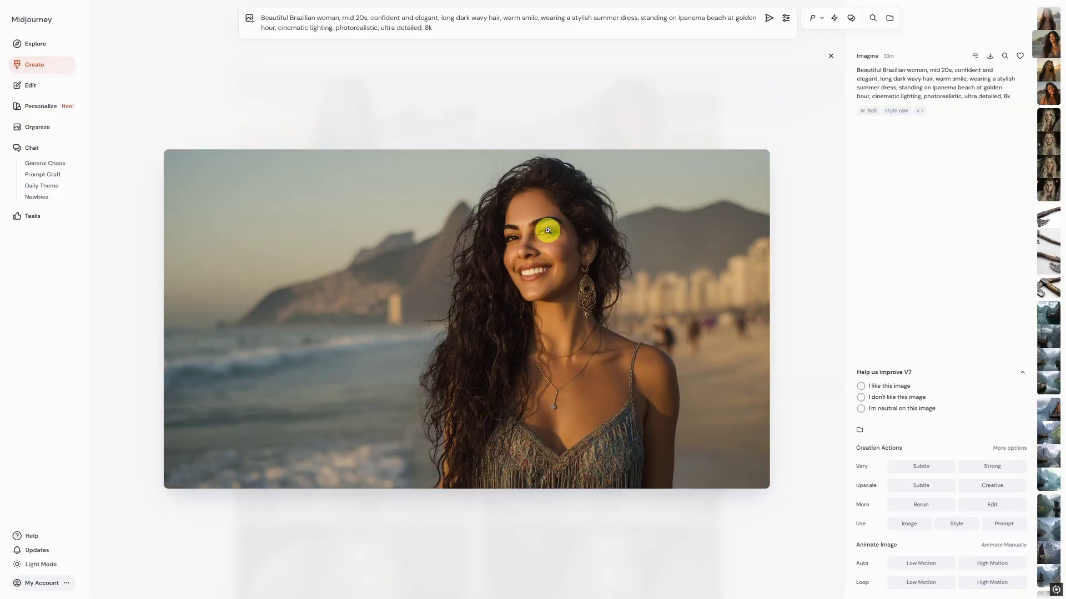
scroll(638, 254, down, 1)
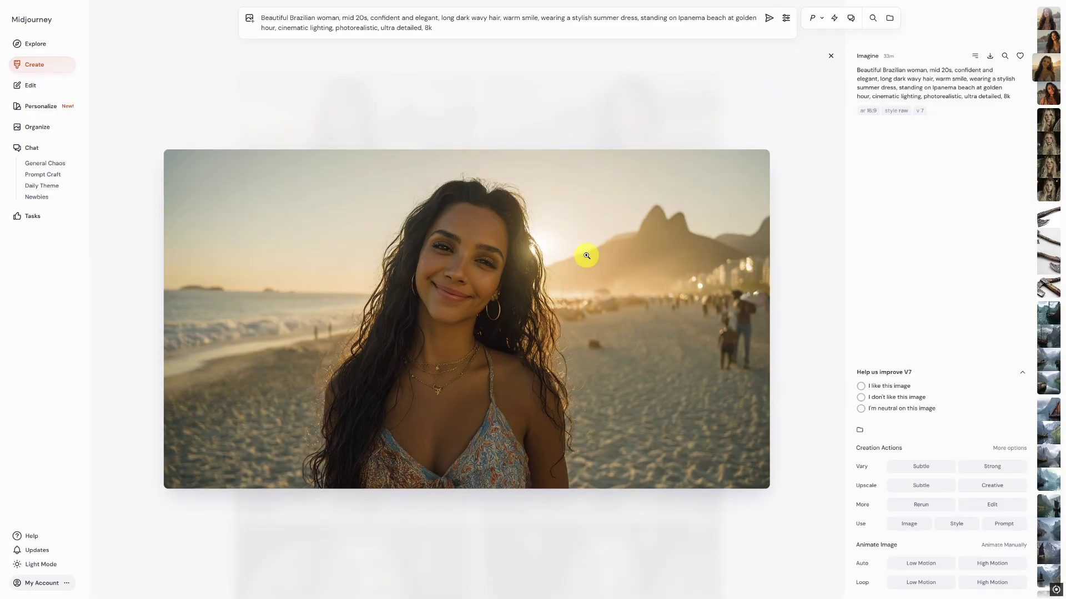
scroll(732, 269, down, 1)
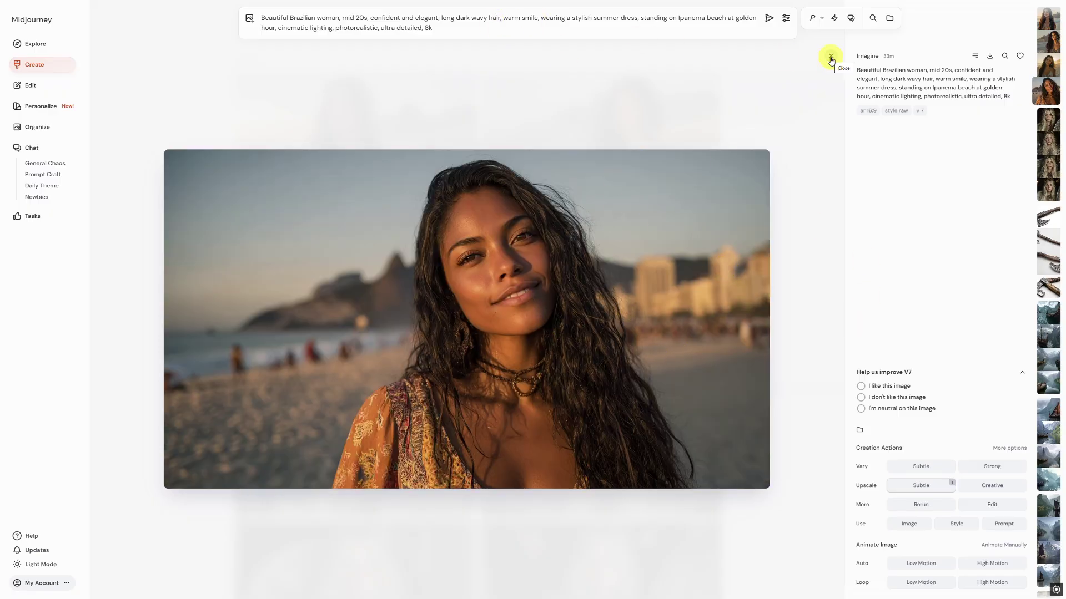
click(990, 58)
click(814, 76)
drag(594, 261, 753, 42)
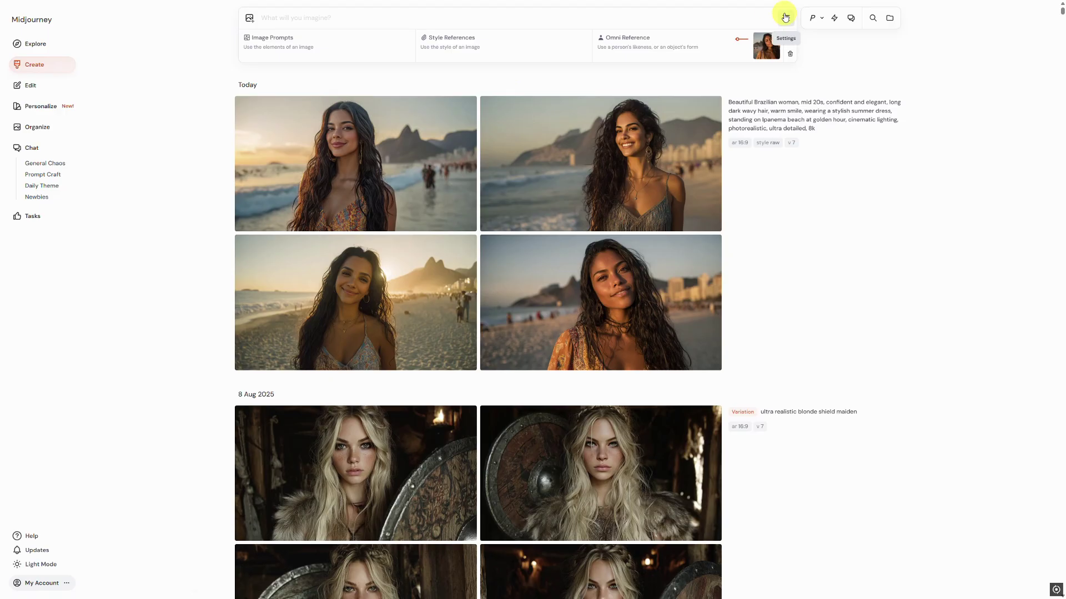
- Keep the model on version 7 and paste the prompt 'a woman is standing next to a jeep in the jungle'
click(784, 17)
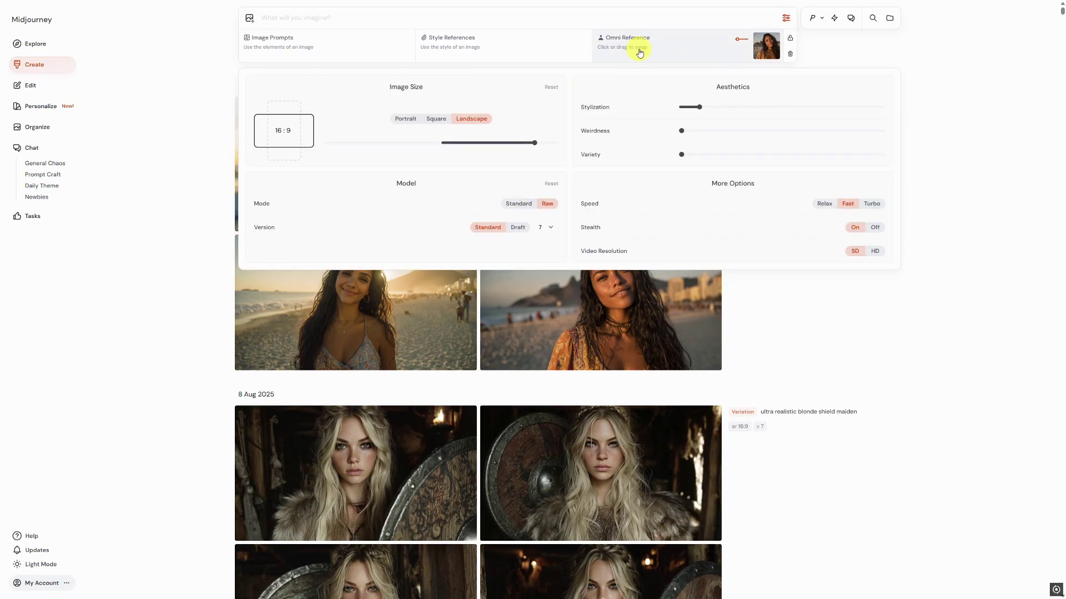
click(553, 229)
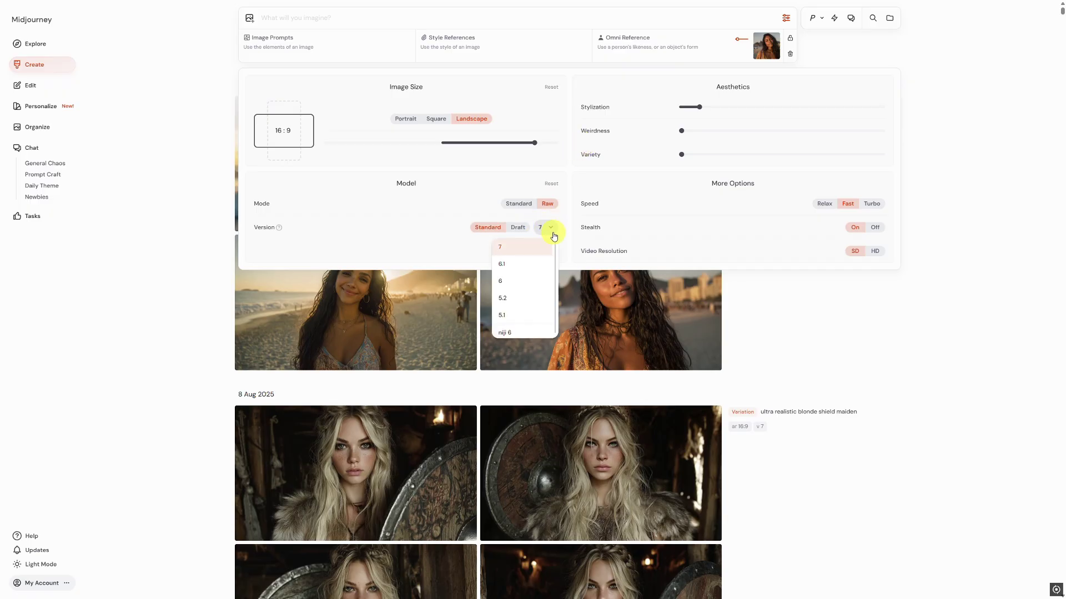
click(518, 266)
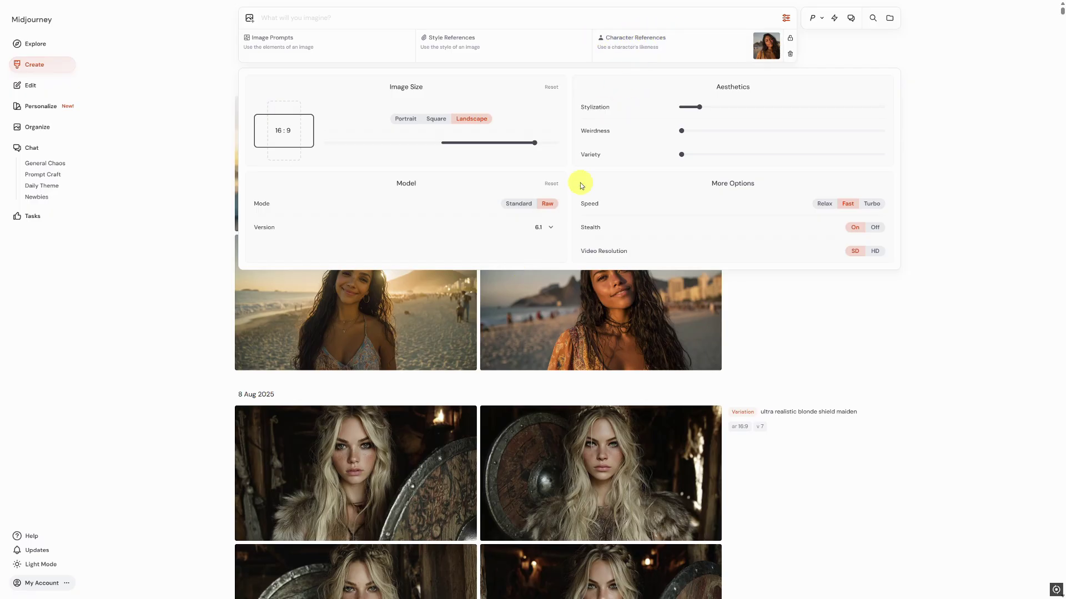
click(550, 230)
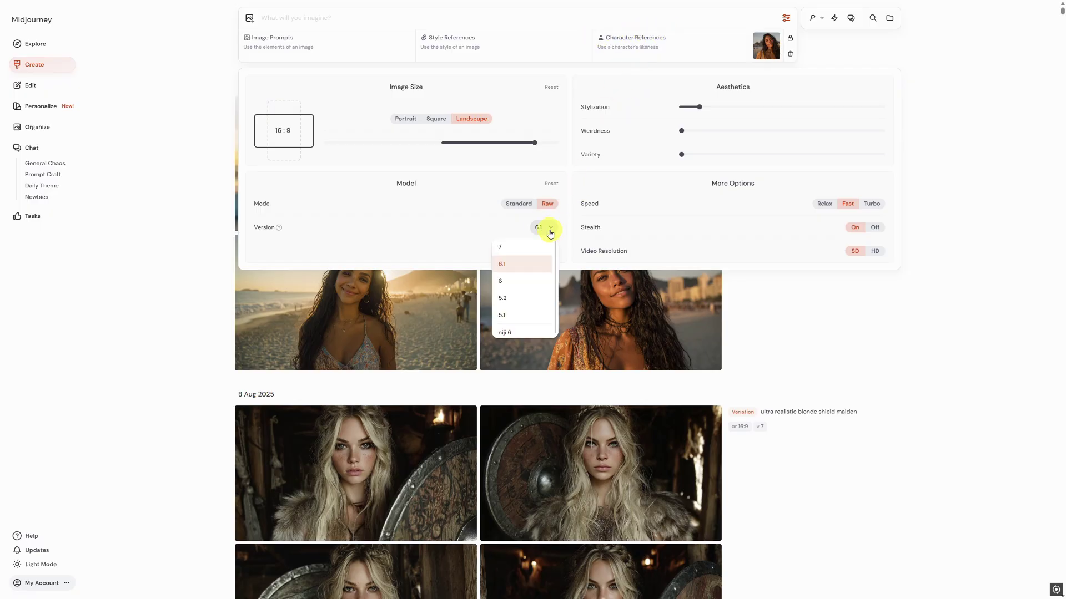
click(522, 253)
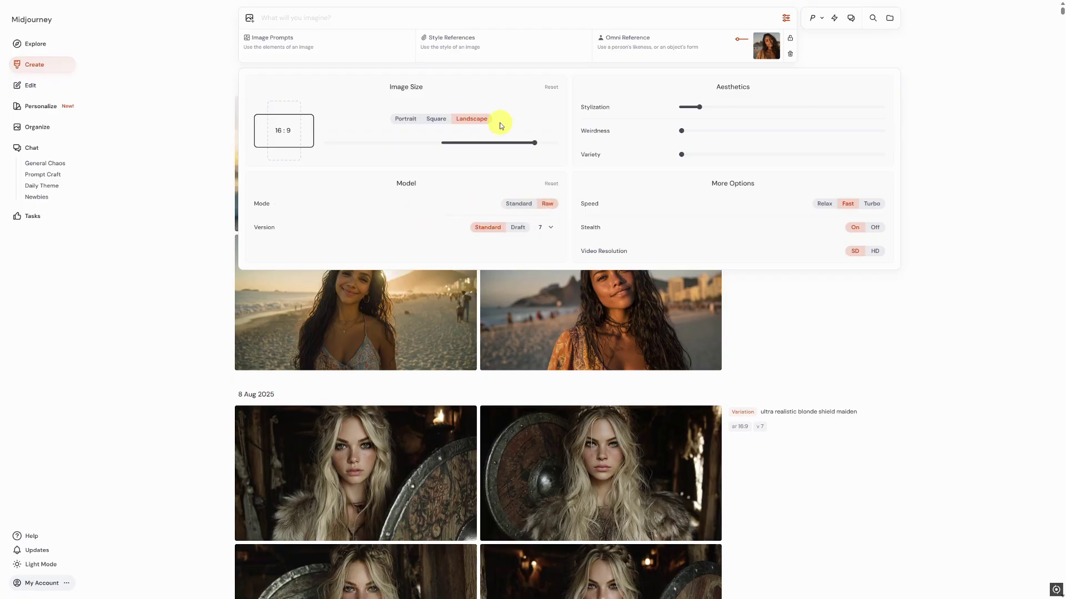
click(392, 14)
text(a woman is standing next to a jeep)
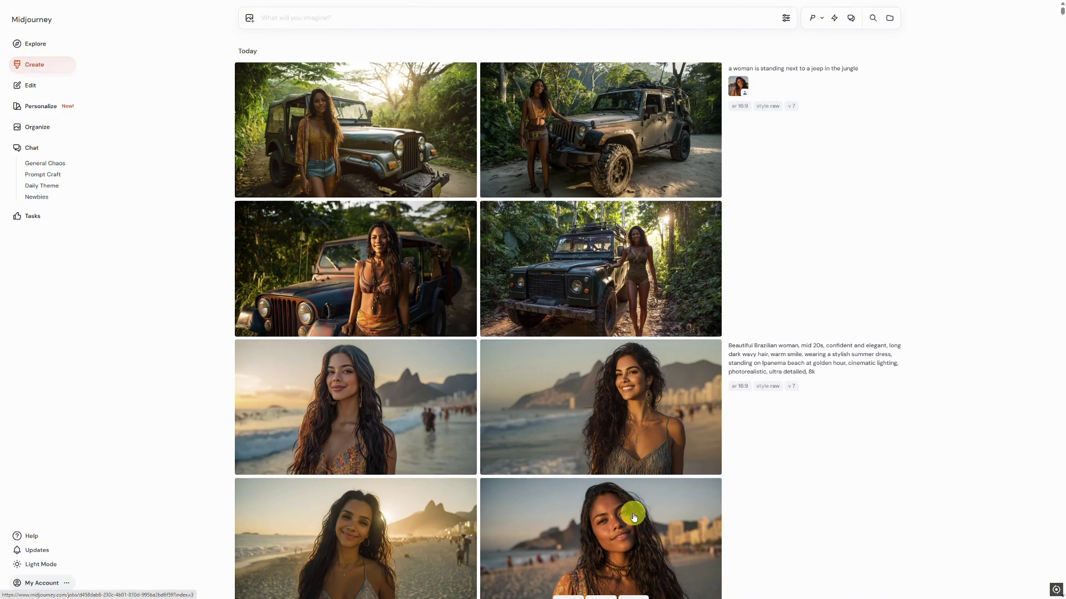
- Browse the four jeep-in-the-jungle results at full size
click(370, 138)
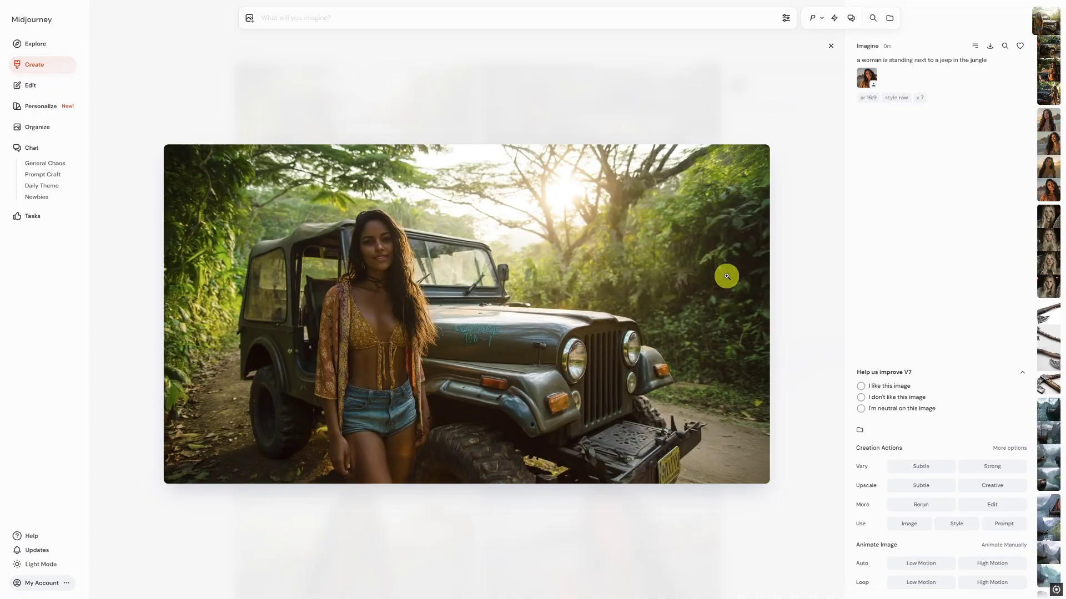
key(Right)
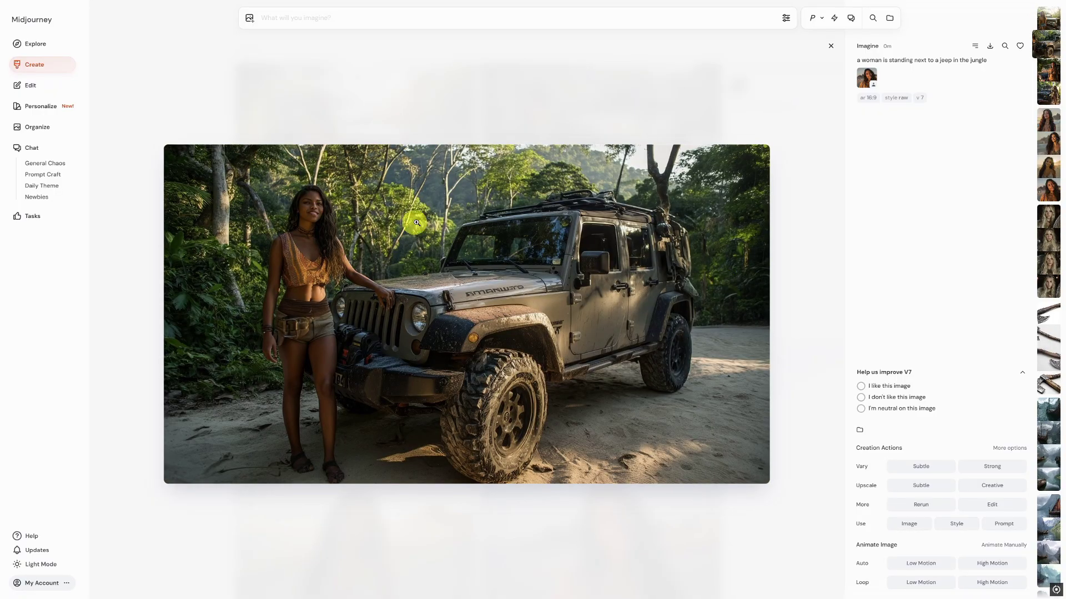
key(Right)
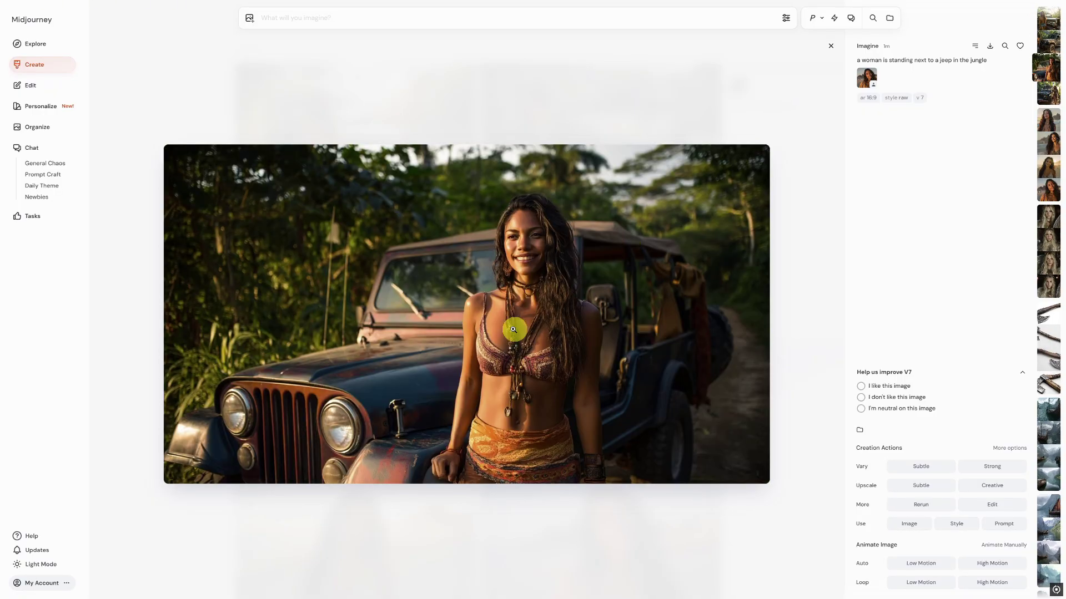
key(Right)
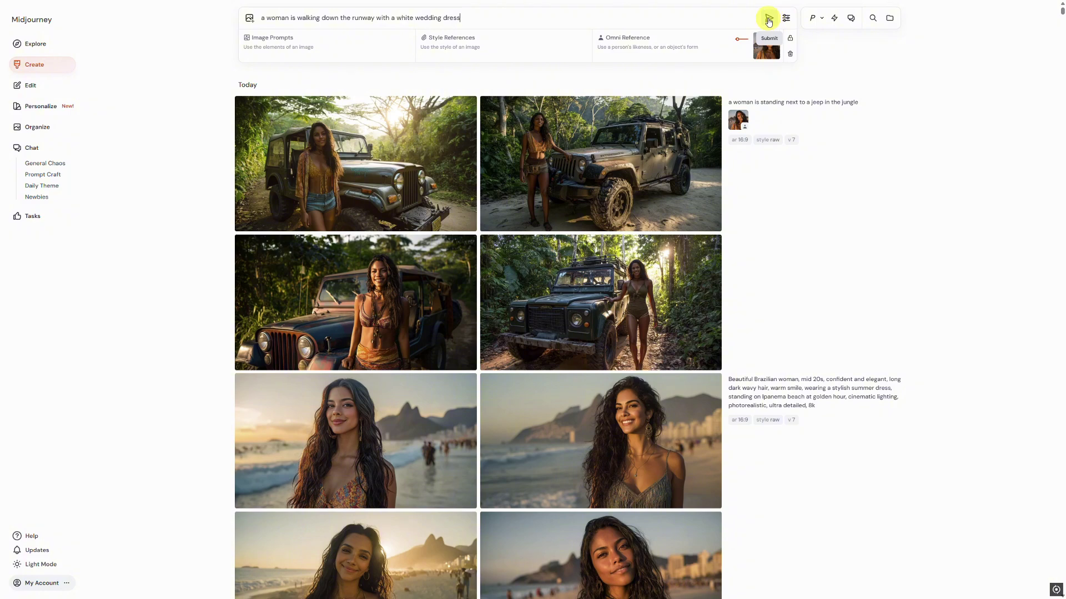
- Raise Omni strength to 150 and generate the runway white-wedding-dress images
click(786, 18)
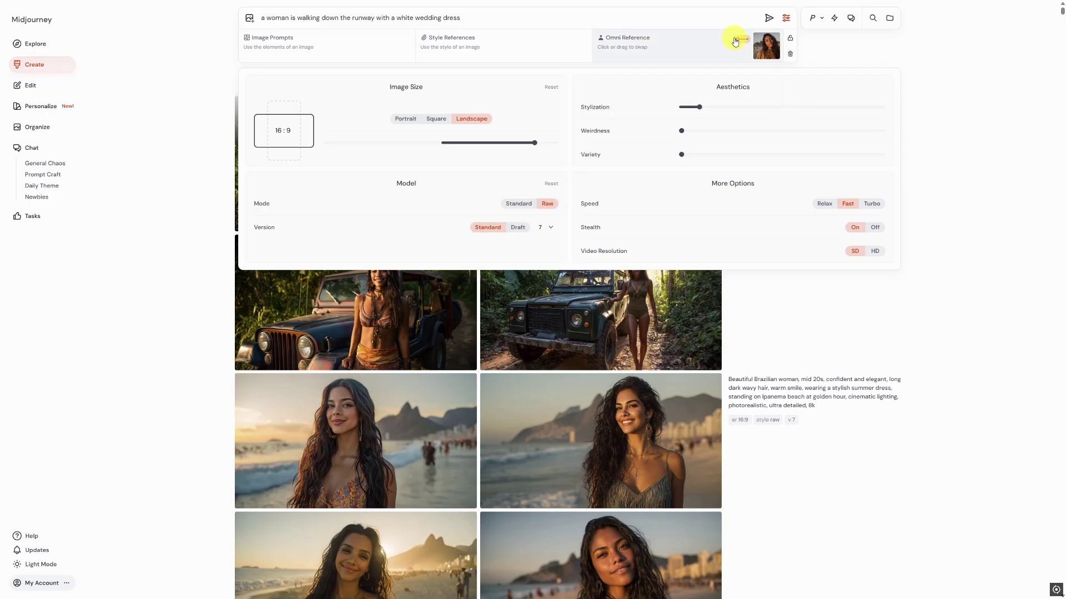
click(739, 40)
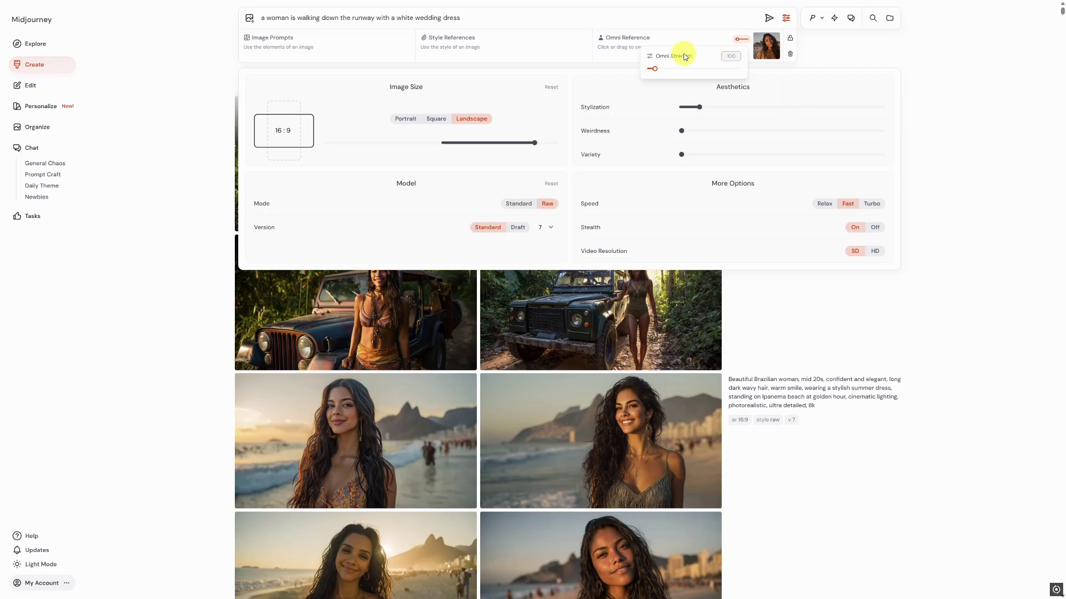
mouse_move(655, 69)
mouse_down()
mouse_move(744, 70)
mouse_move(638, 68)
mouse_move(662, 71)
mouse_up()
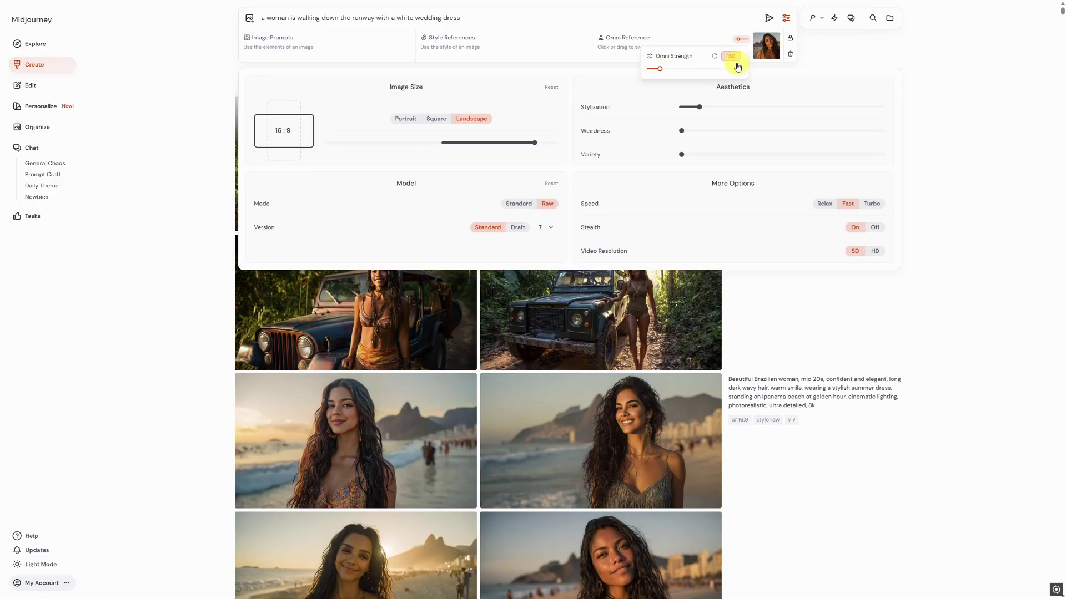
click(887, 56)
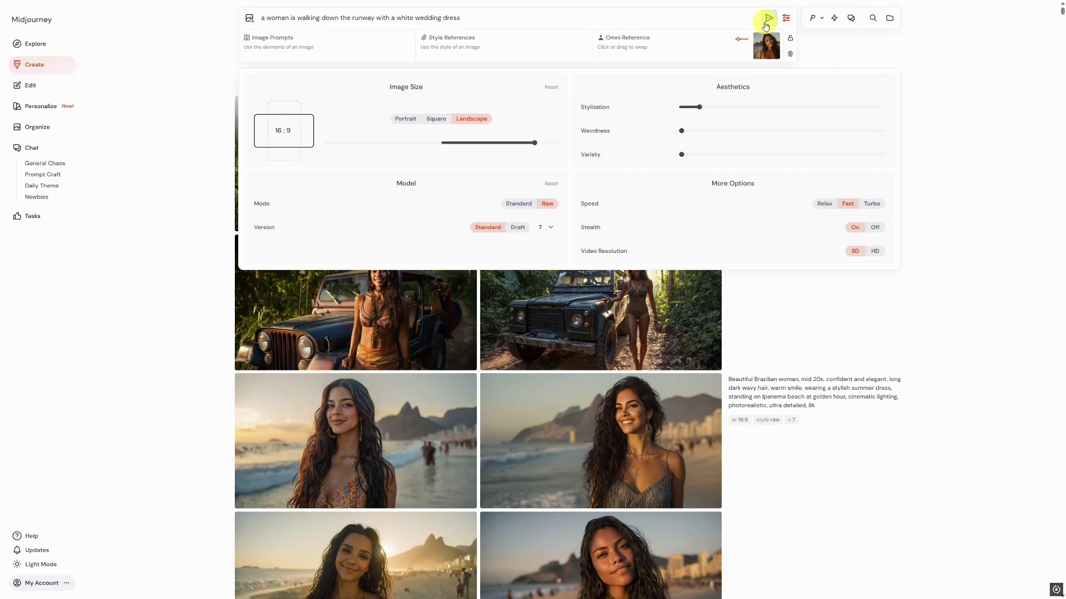
click(768, 20)
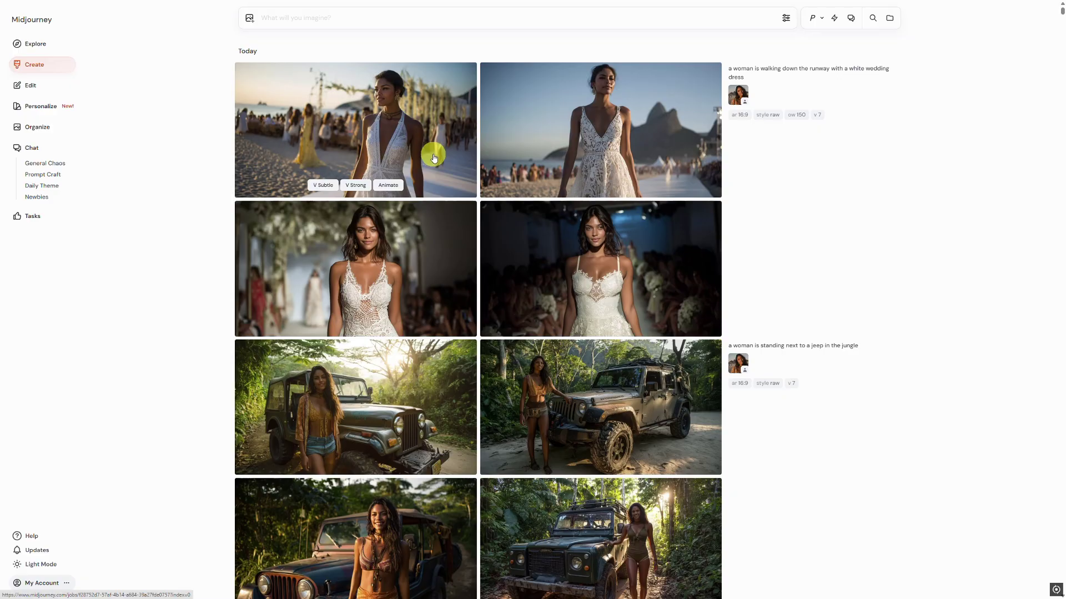
- Step through the runway wedding-dress images at full size, ending on the white lace gown close-up
click(433, 157)
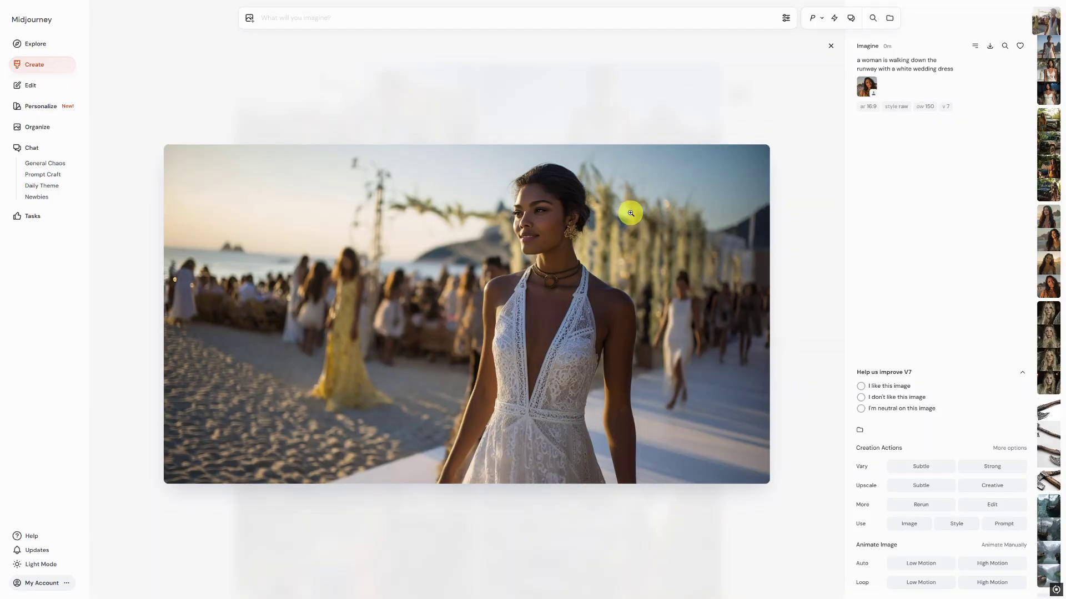
key(Right)
key(Right)
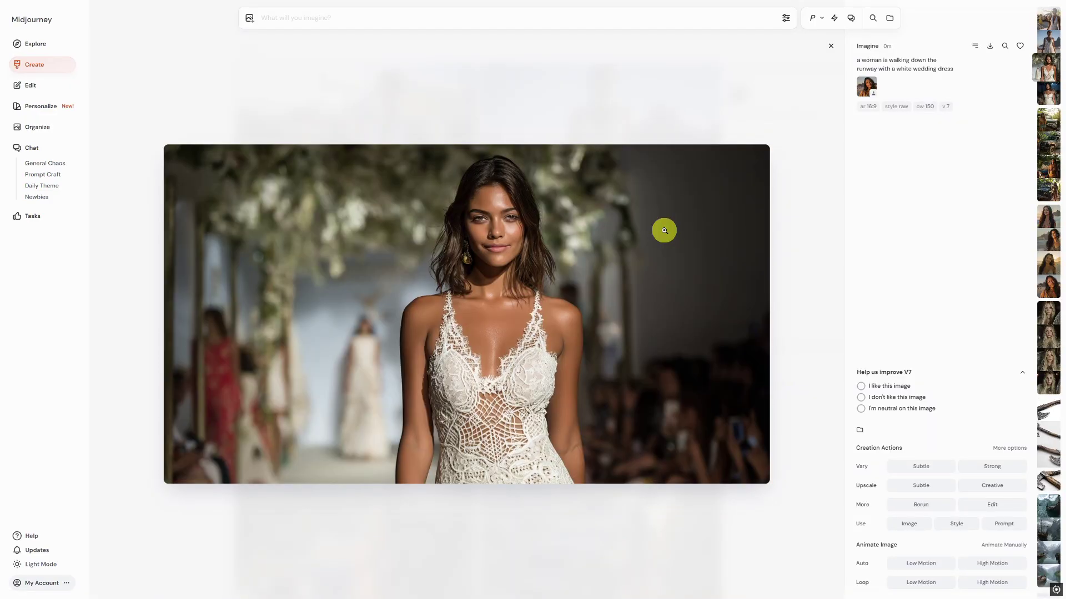
key(Right)
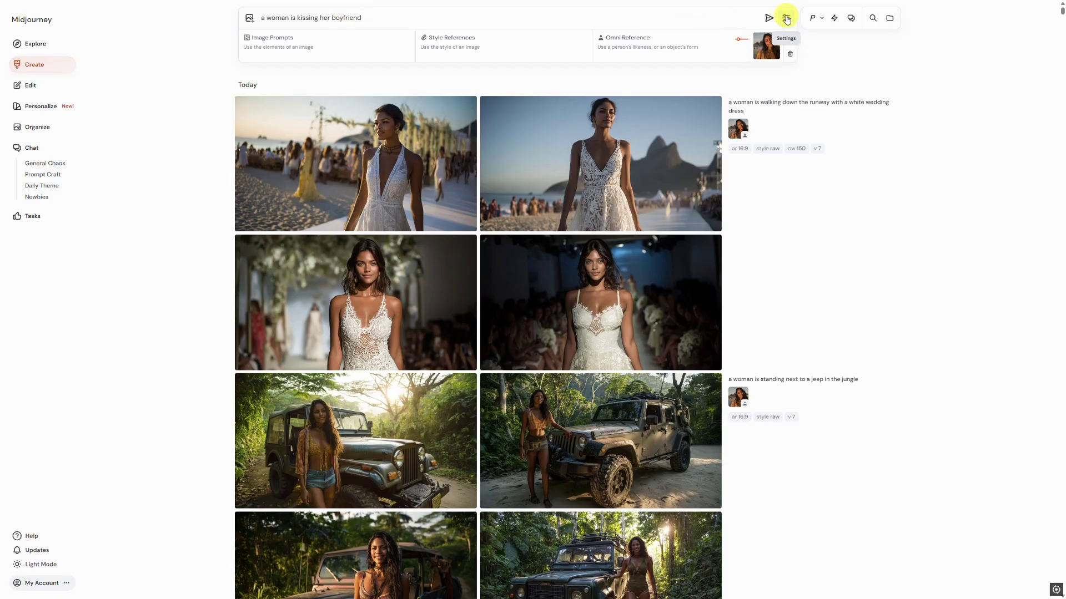
- Set Omni strength to 200 for the boyfriend-kiss prompt
click(787, 19)
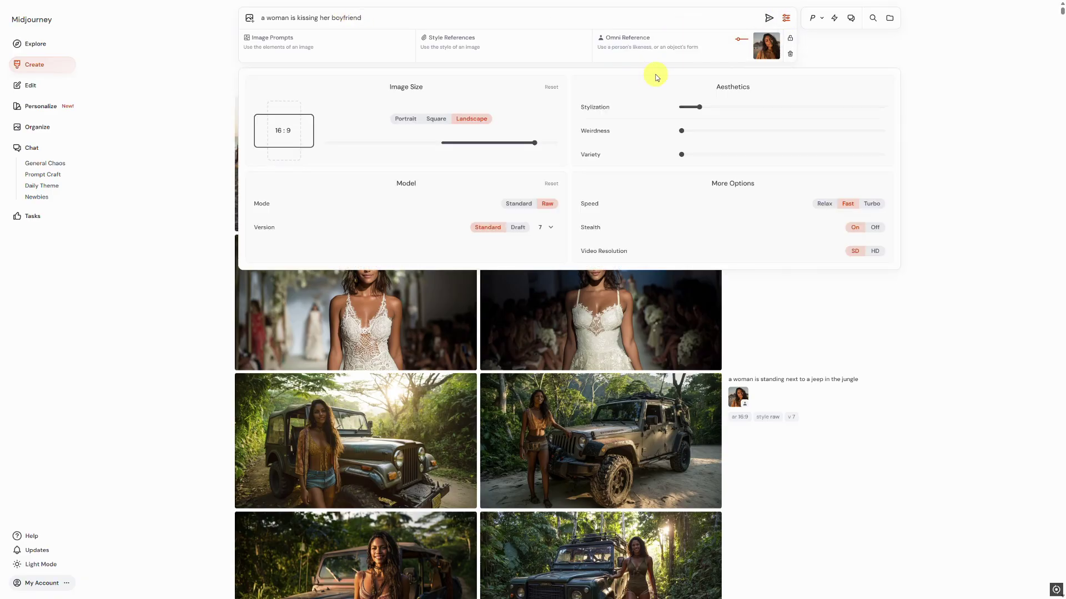
click(741, 40)
drag(657, 68, 668, 69)
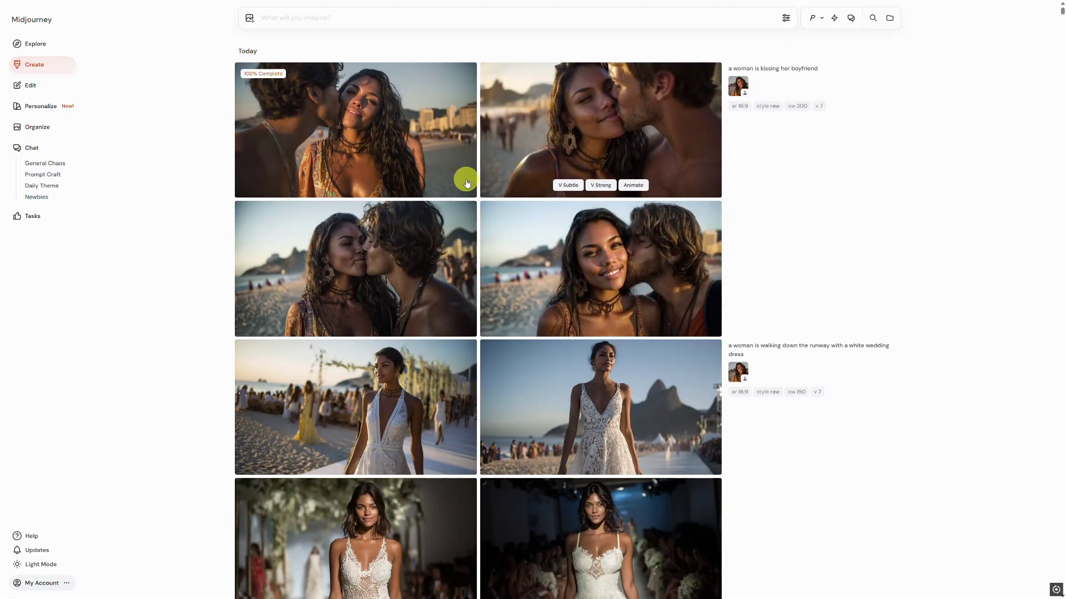
- Review the four kissing images, then raise Omni strength to 250 for the white-horse beach prompt
click(420, 139)
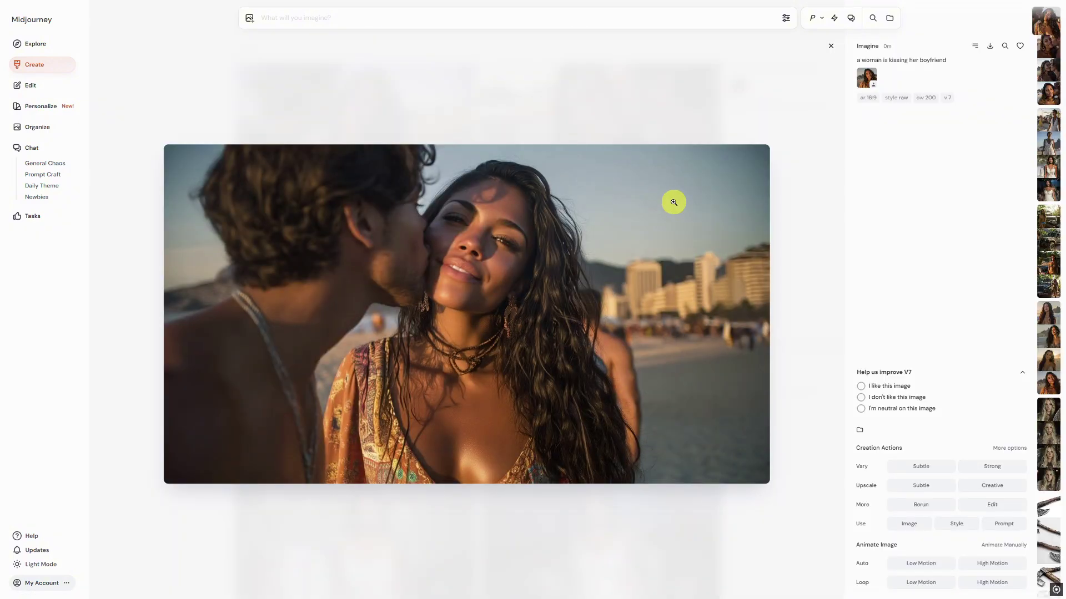
key(Right)
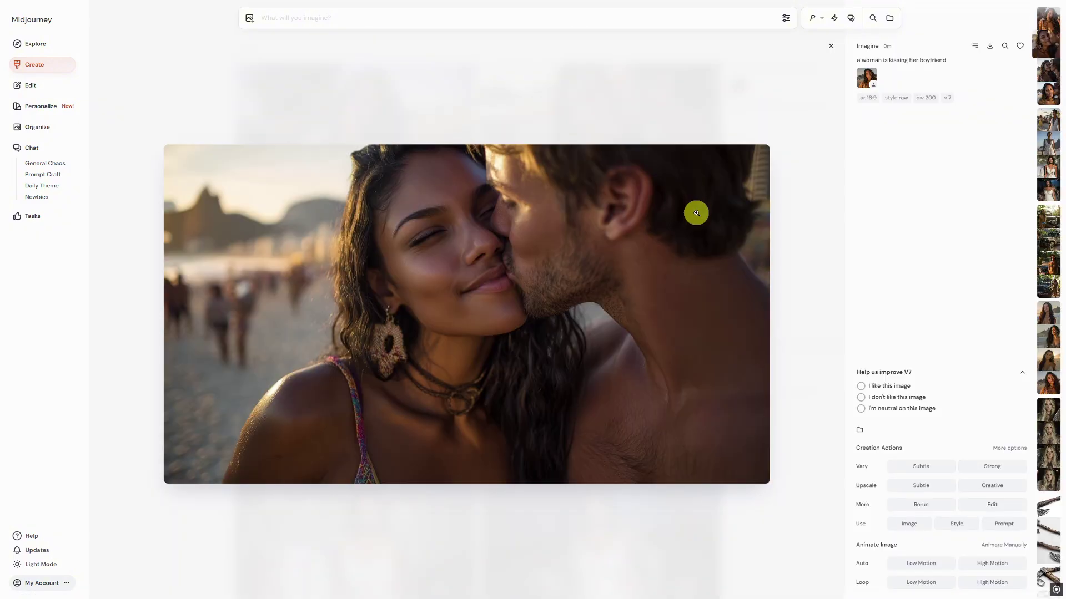
key(Right)
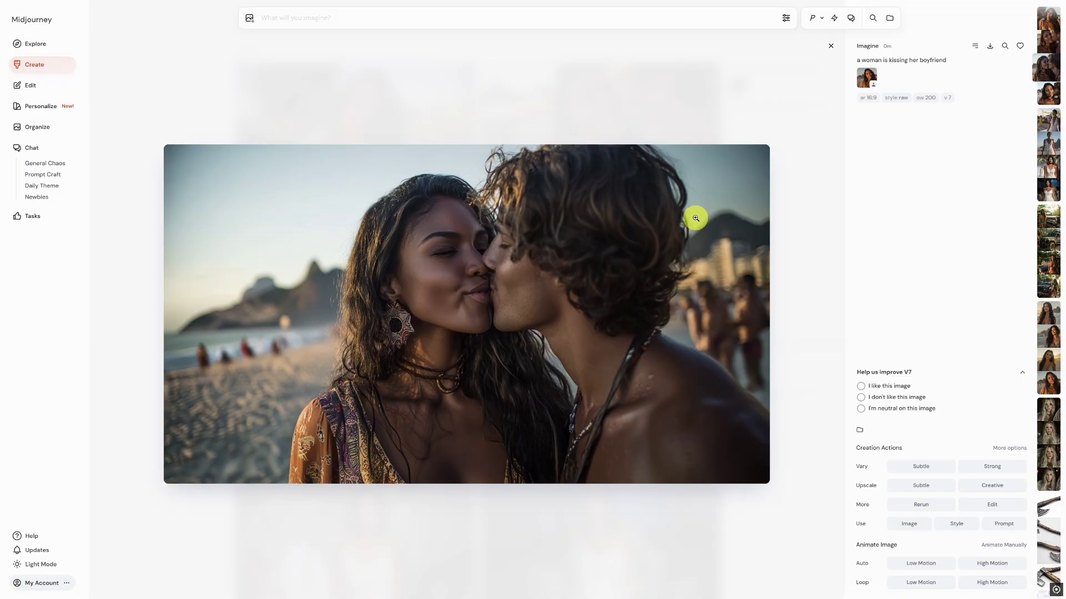
key(Right)
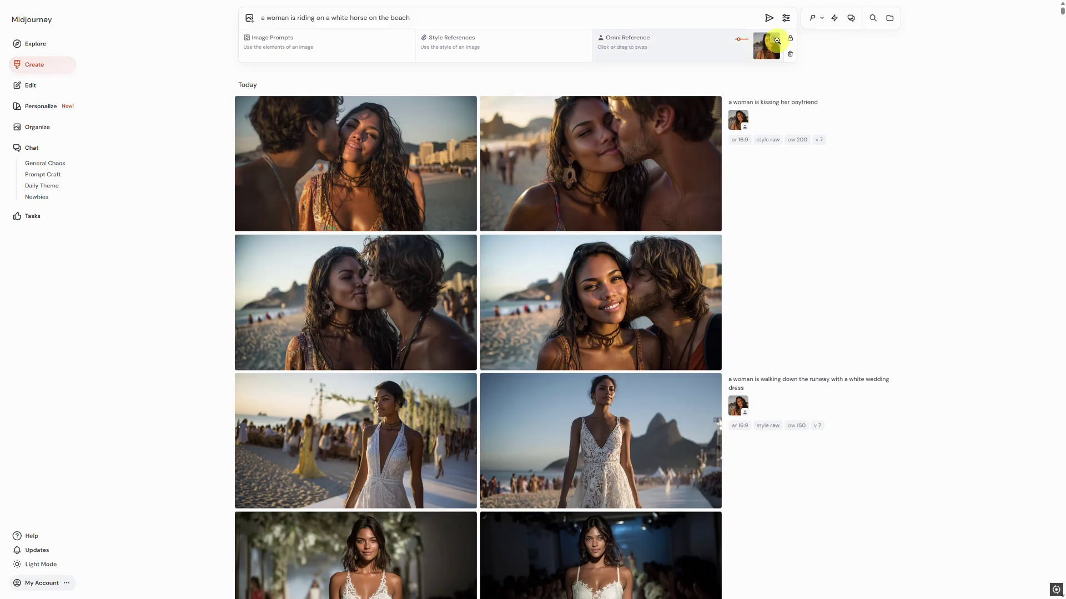
click(740, 44)
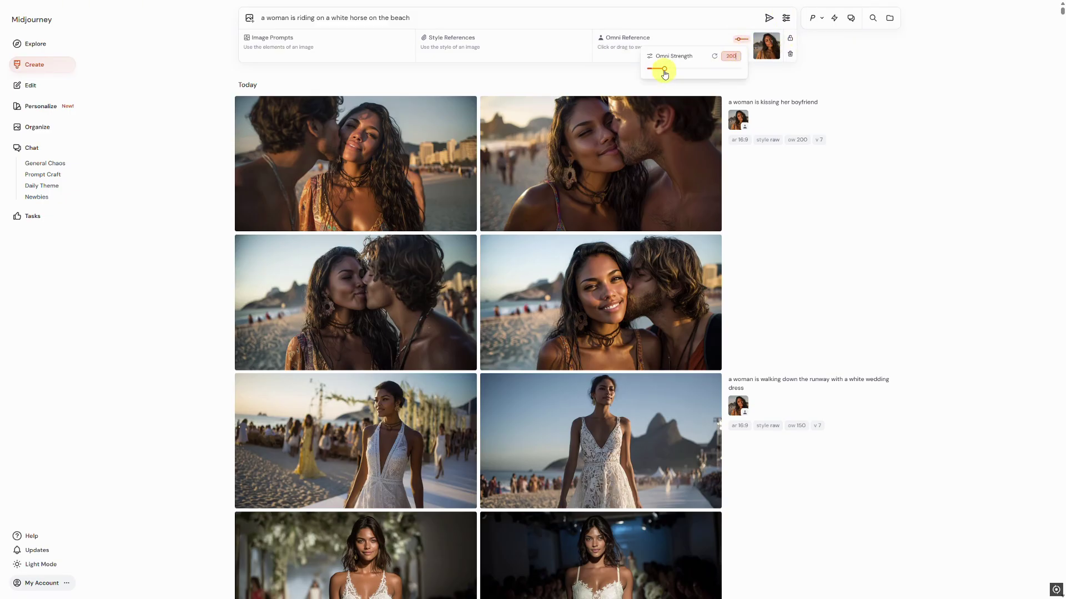
drag(665, 69, 669, 69)
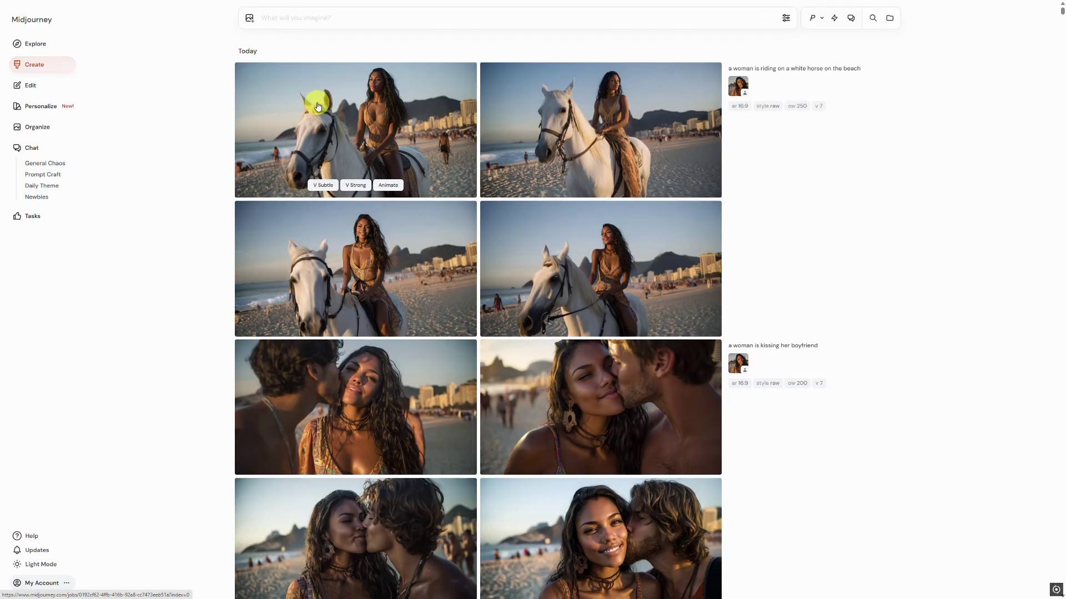
- View the horse-riding-on-the-beach results from Omni strength 250 one by one at full size
click(316, 106)
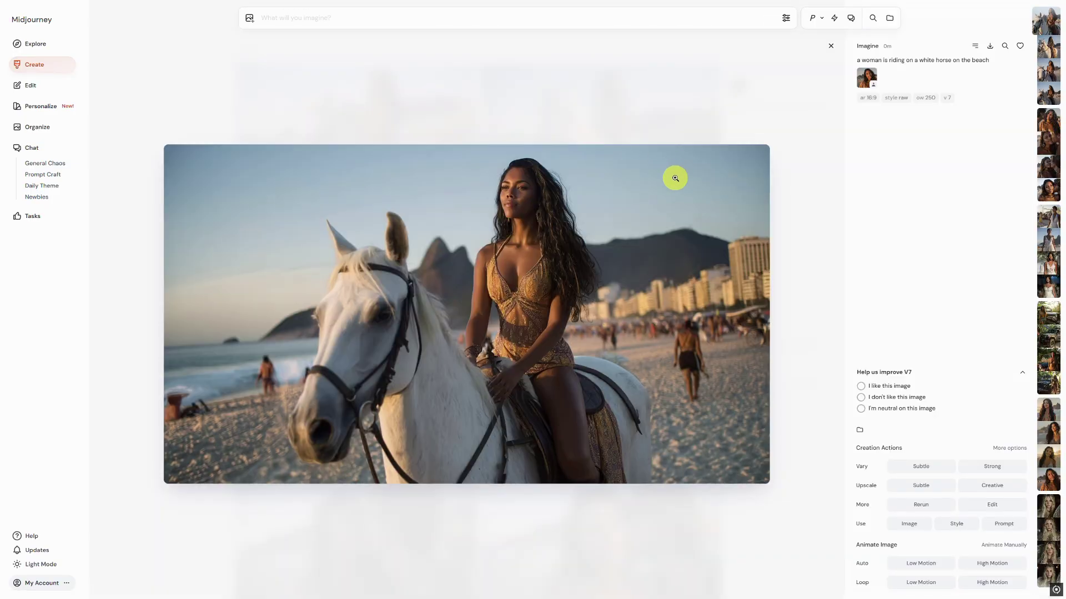
key(Right)
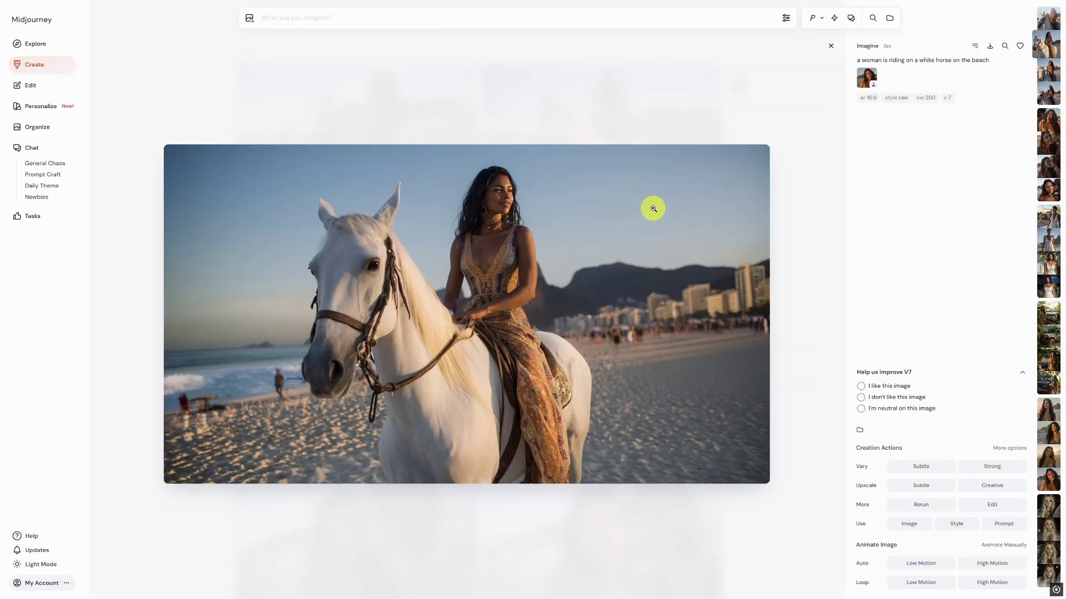
key(Right)
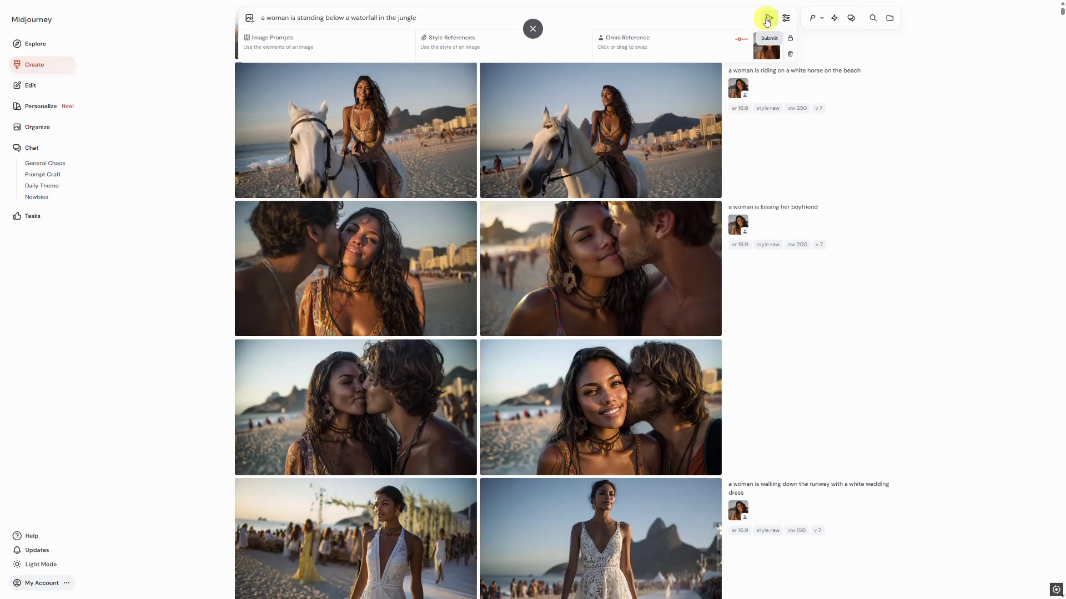
- Generate and browse the waterfall images at strength 300, then re-attach the portrait as Omni Reference
click(769, 22)
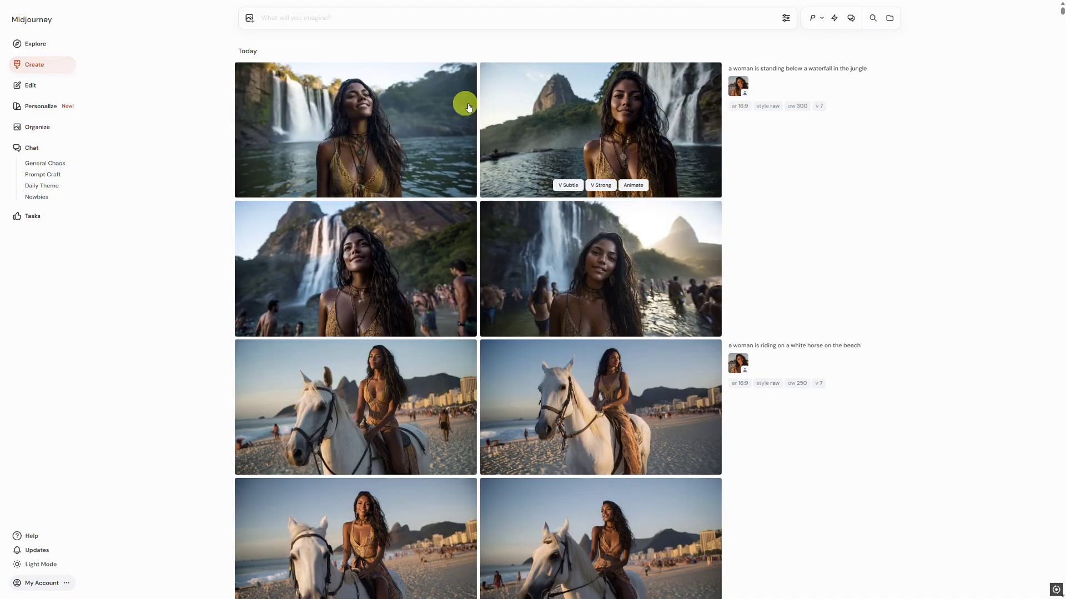
click(380, 96)
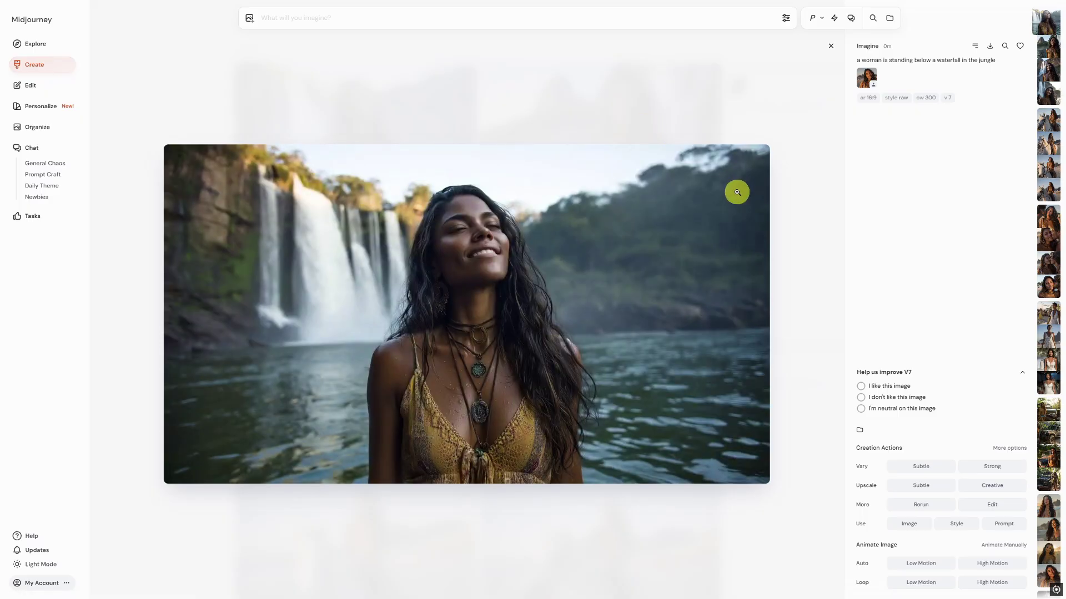
key(Right)
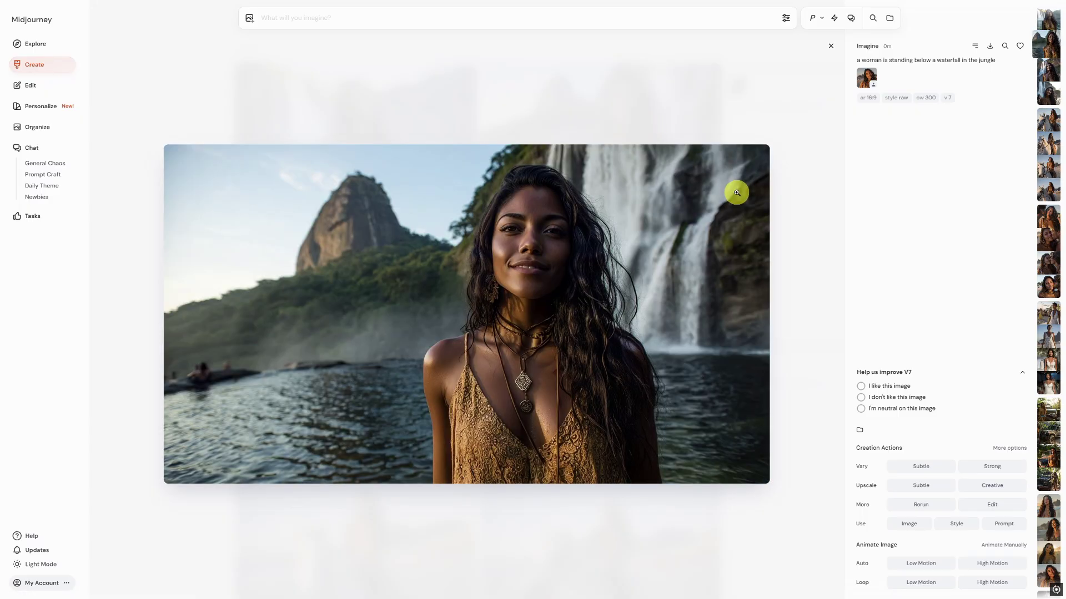
key(Right)
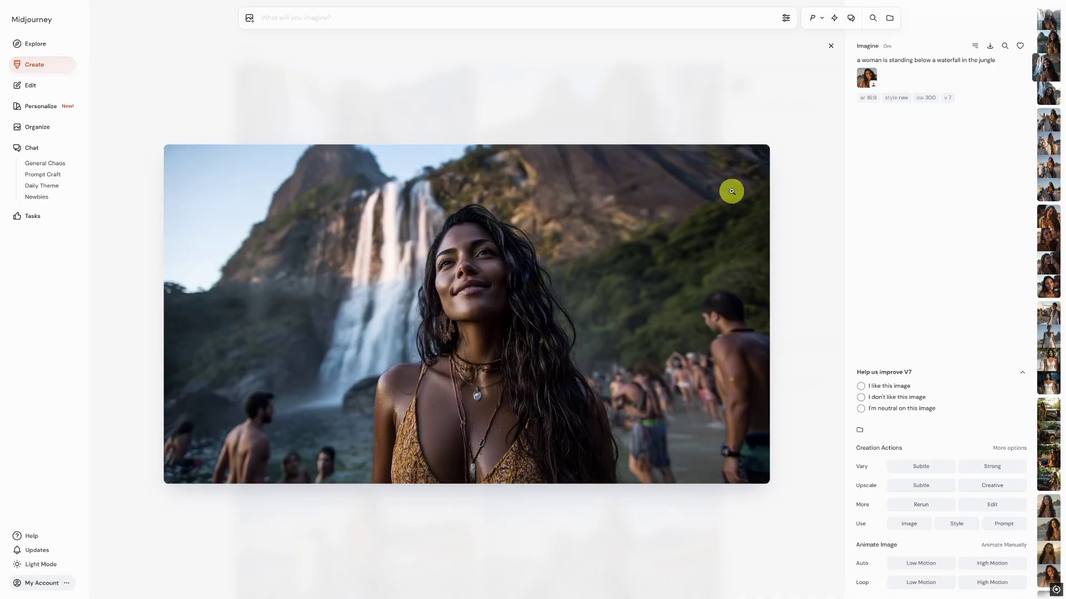
key(Right)
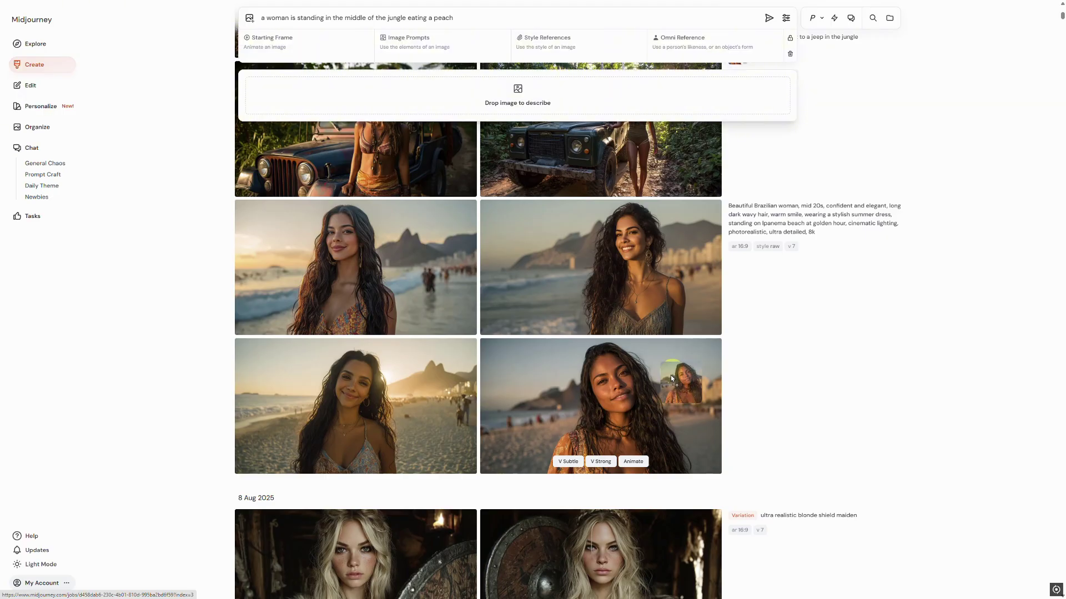
drag(771, 242, 727, 37)
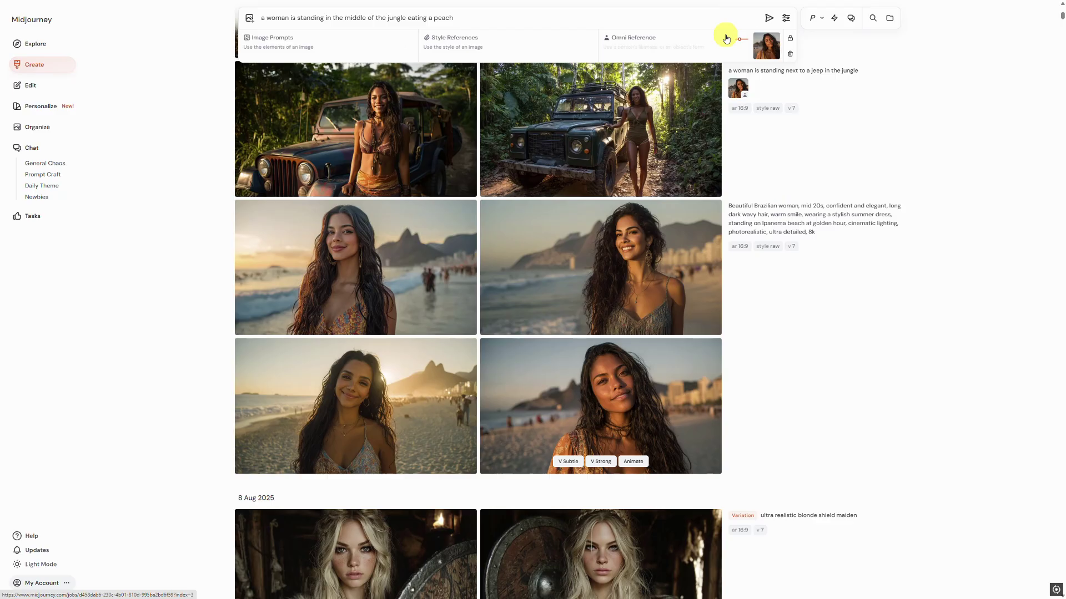
- Lower Omni strength from 300 to 50 for the jungle peach prompt
click(786, 18)
click(742, 39)
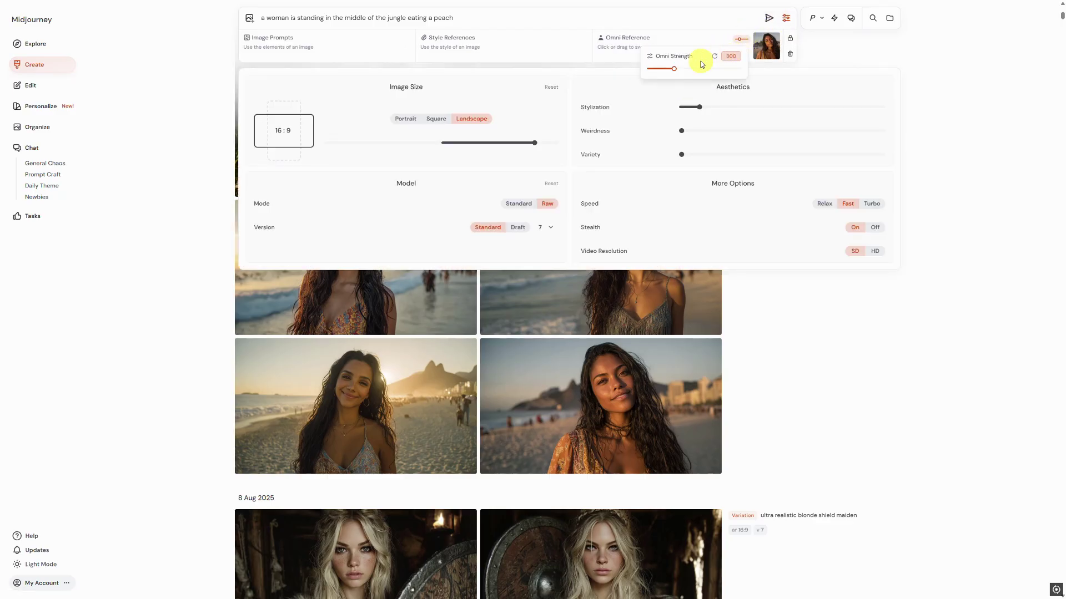
drag(672, 69, 651, 68)
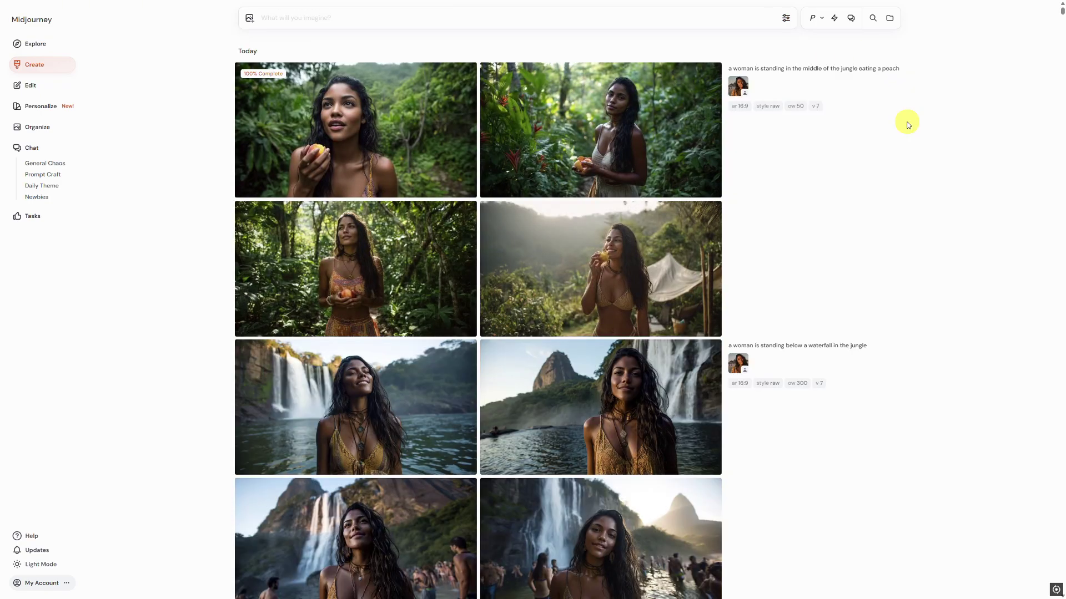
- Browse the four jungle peach images, then attach the woman's portrait as Omni Reference again
click(417, 127)
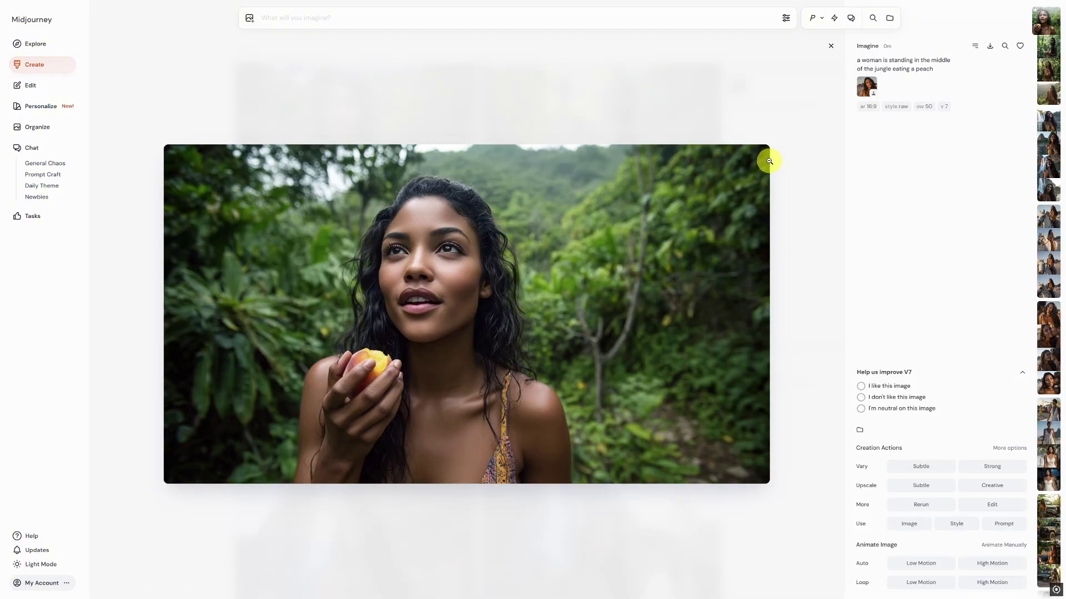
key(Right)
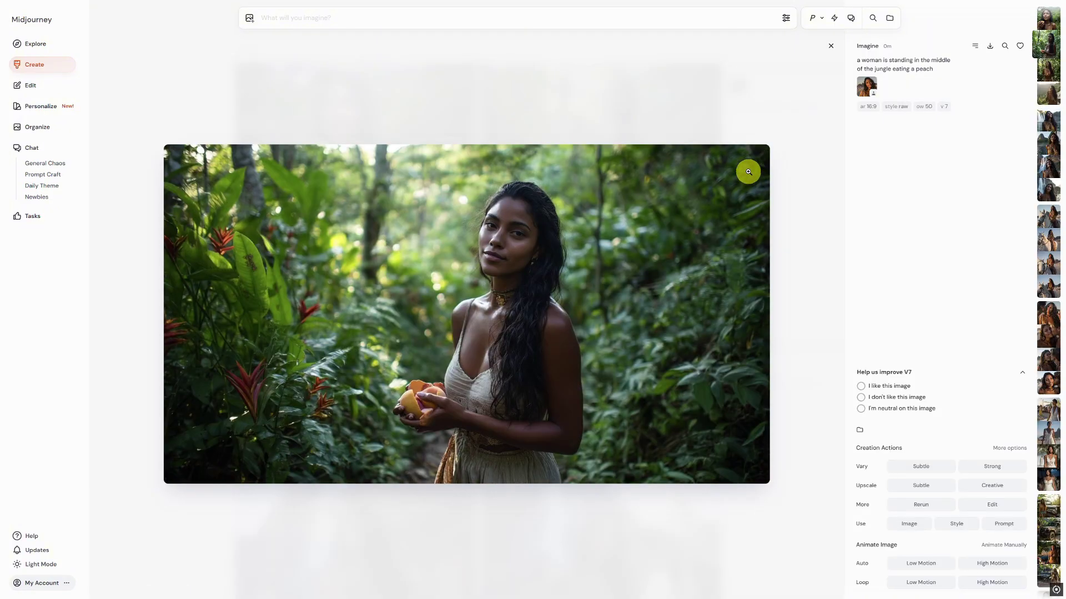
key(Right)
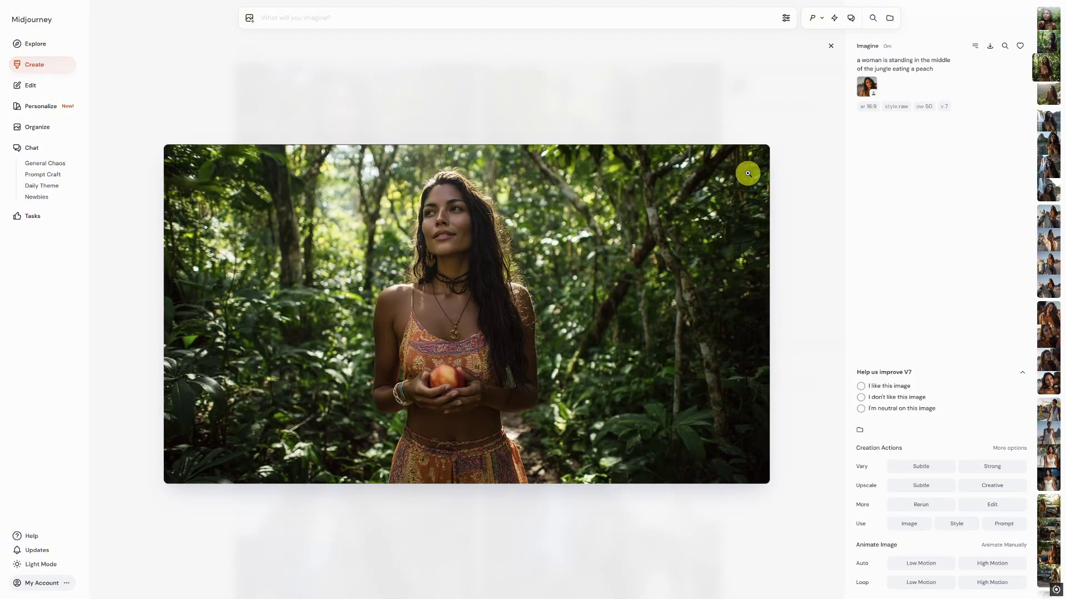
key(Right)
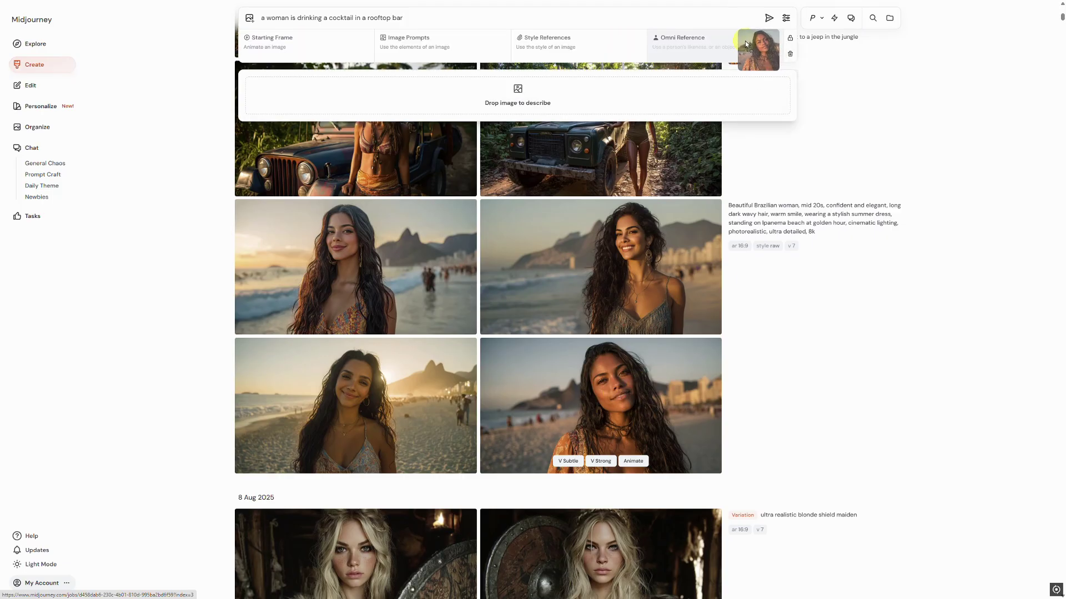
mouse_move(766, 45)
mouse_down()
mouse_move(732, 44)
mouse_move(755, 43)
mouse_up()
- Generate the woman drinking a cocktail in a rooftop bar at omni strength 500, then browse the four results
click(739, 40)
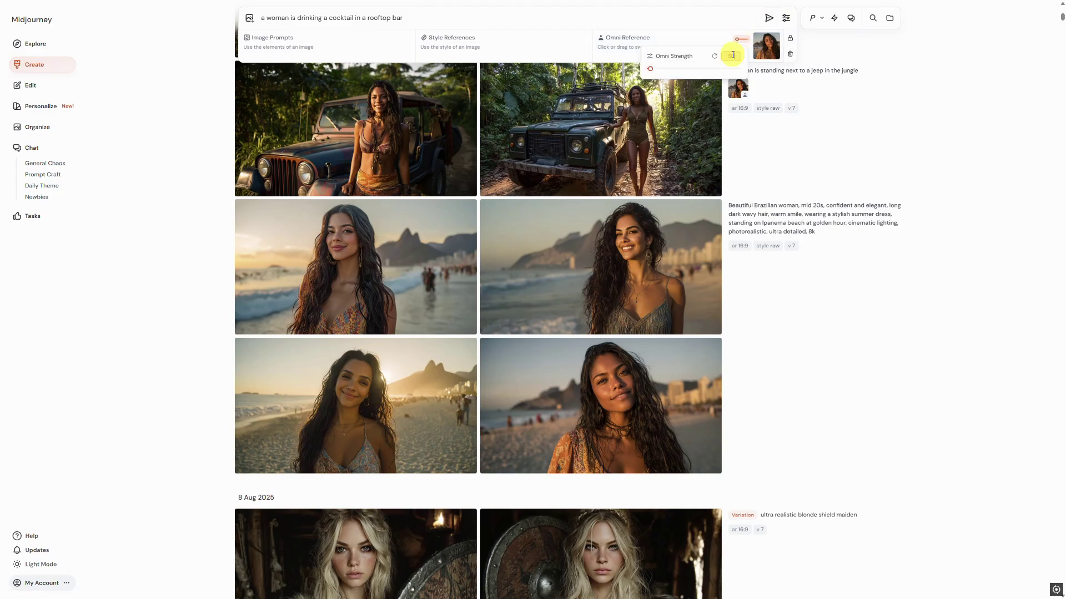
drag(650, 68, 695, 68)
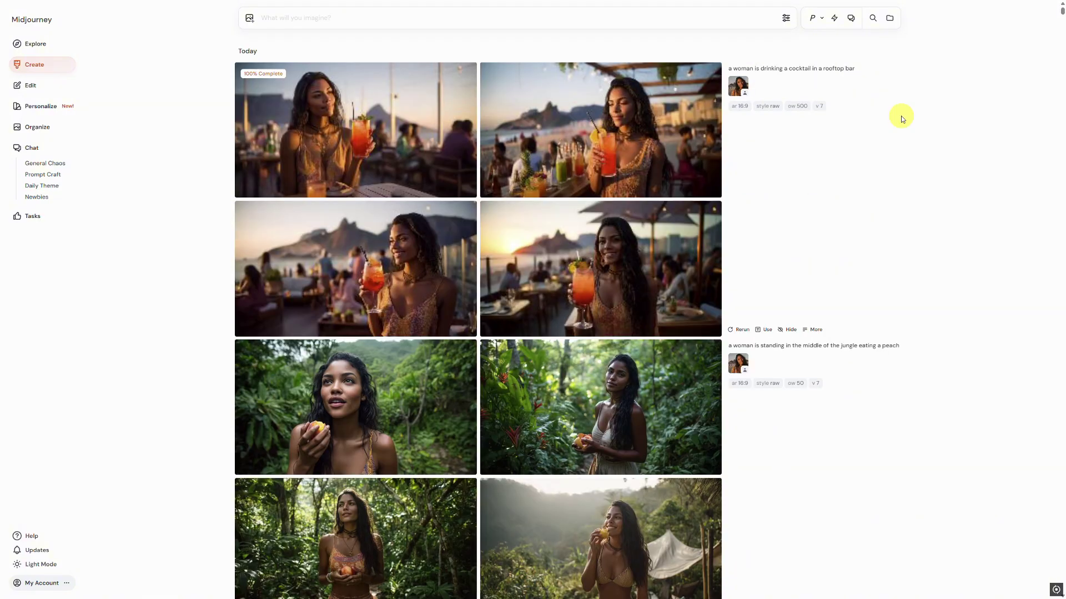
mouse_move(491, 111)
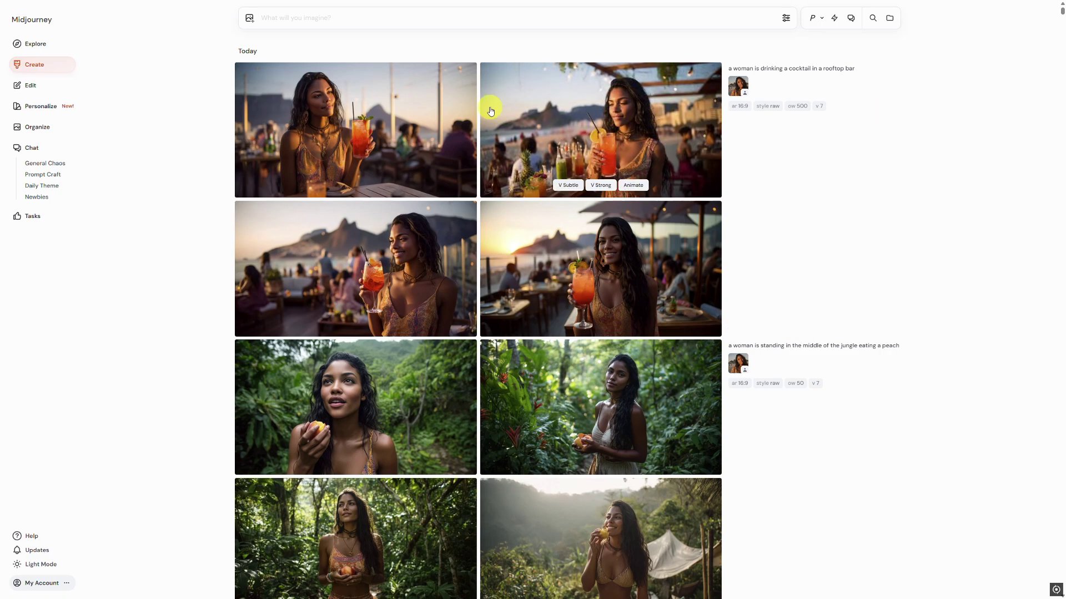
click(361, 98)
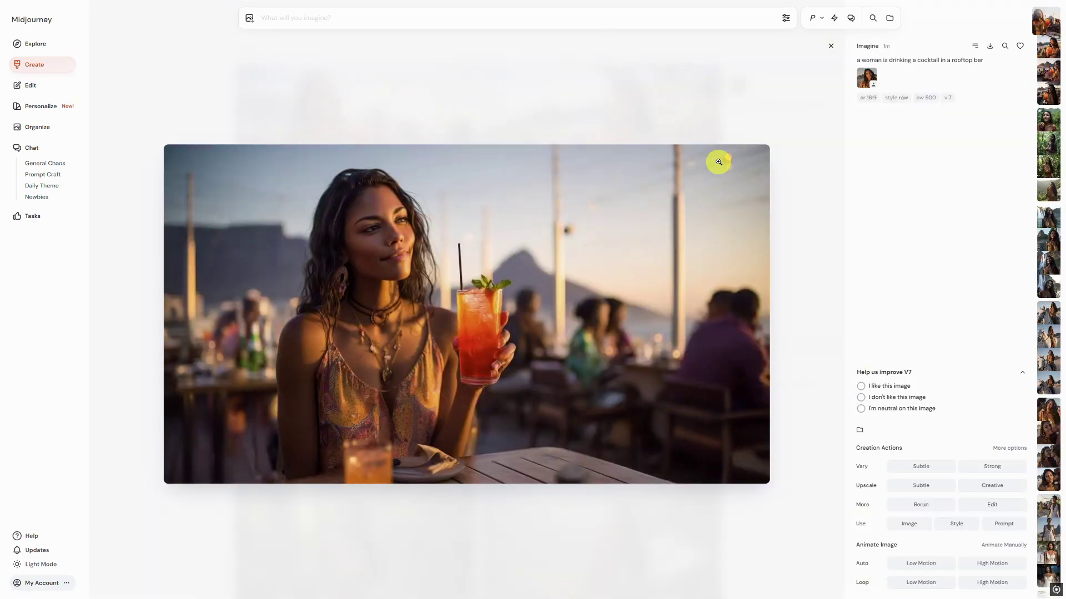
scroll(714, 172, down, 1)
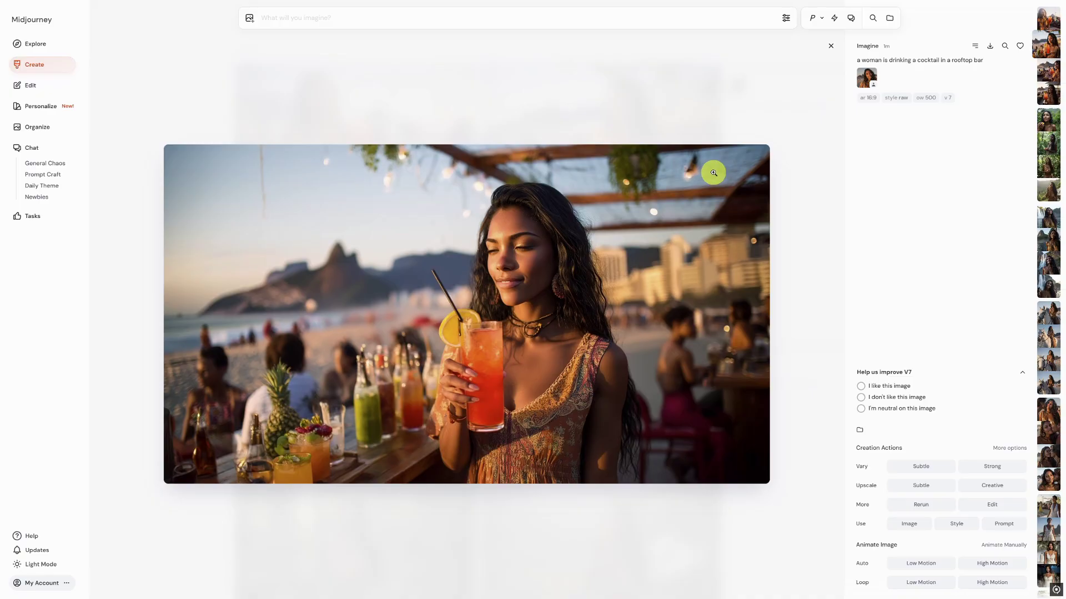
scroll(713, 172, down, 1)
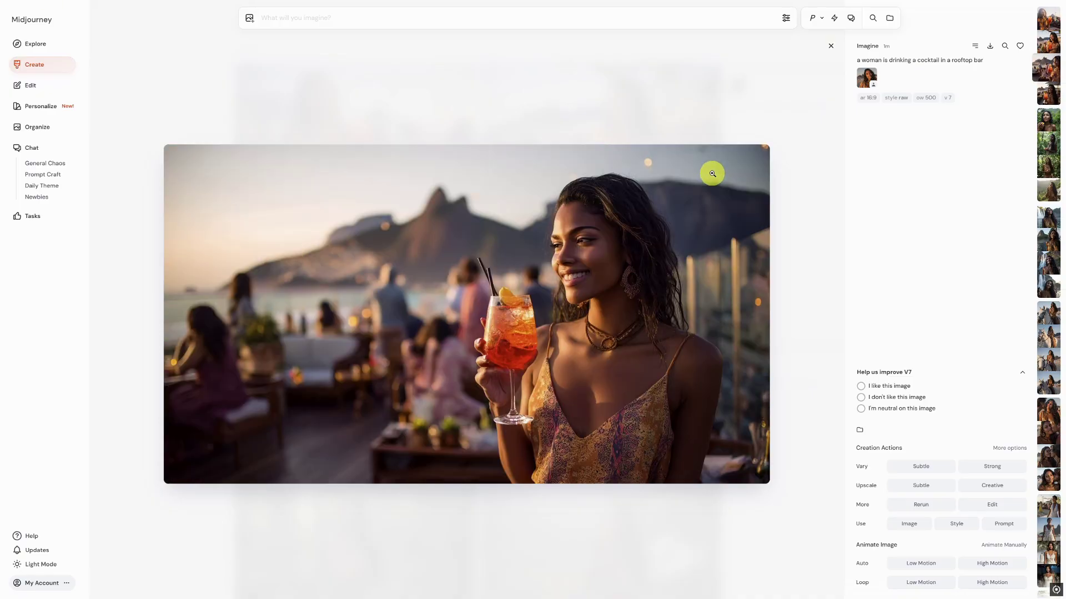
scroll(712, 173, down, 1)
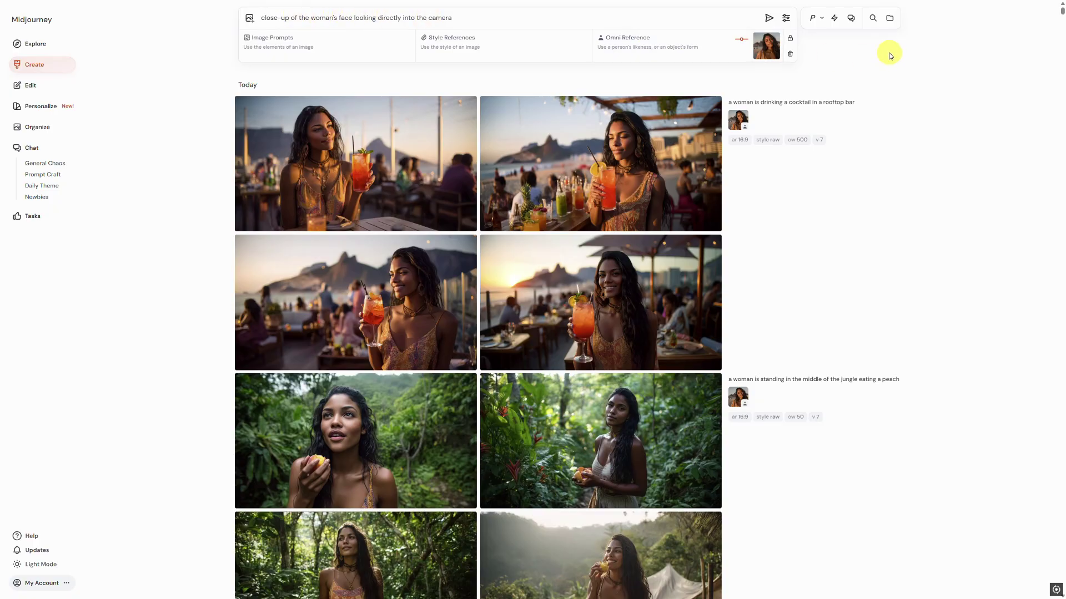
- Generate the straight-to-camera face close-up at omni strength 275 and step through each variant
click(742, 40)
drag(693, 68, 673, 68)
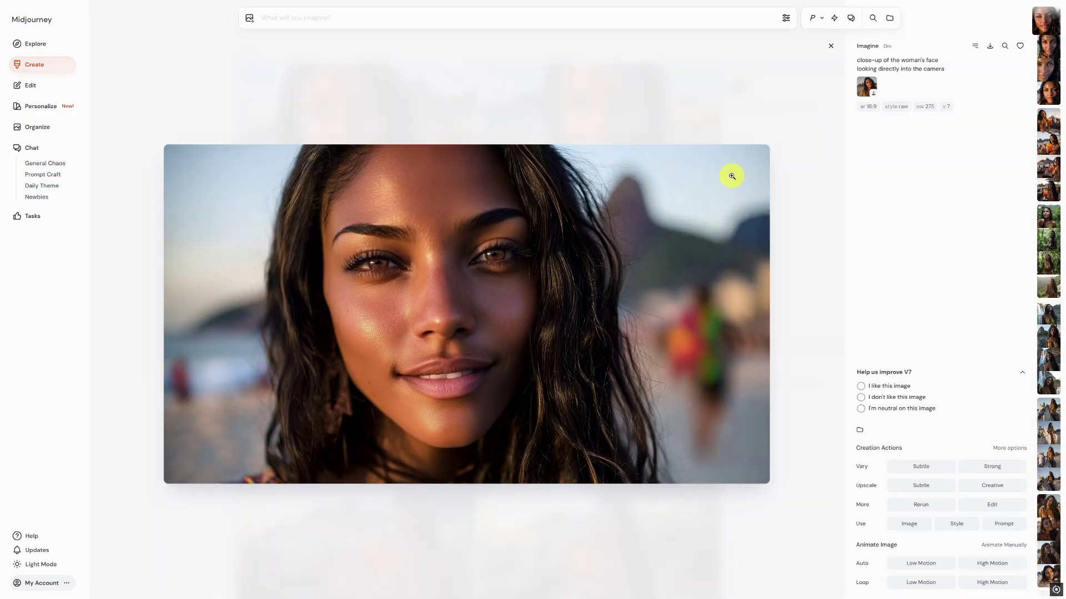
key(Right)
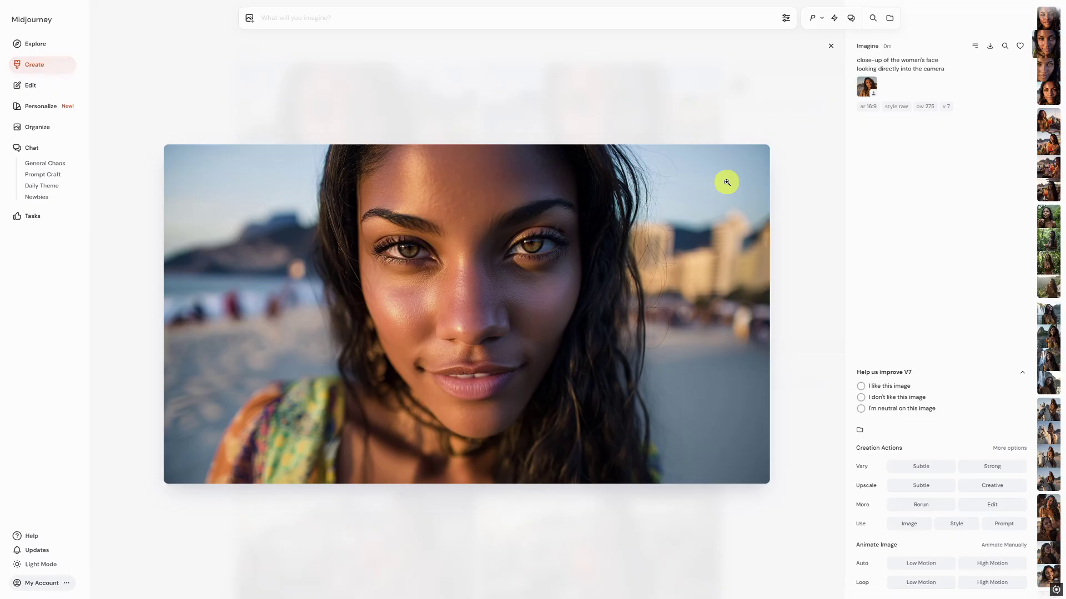
key(Right)
key(Right)
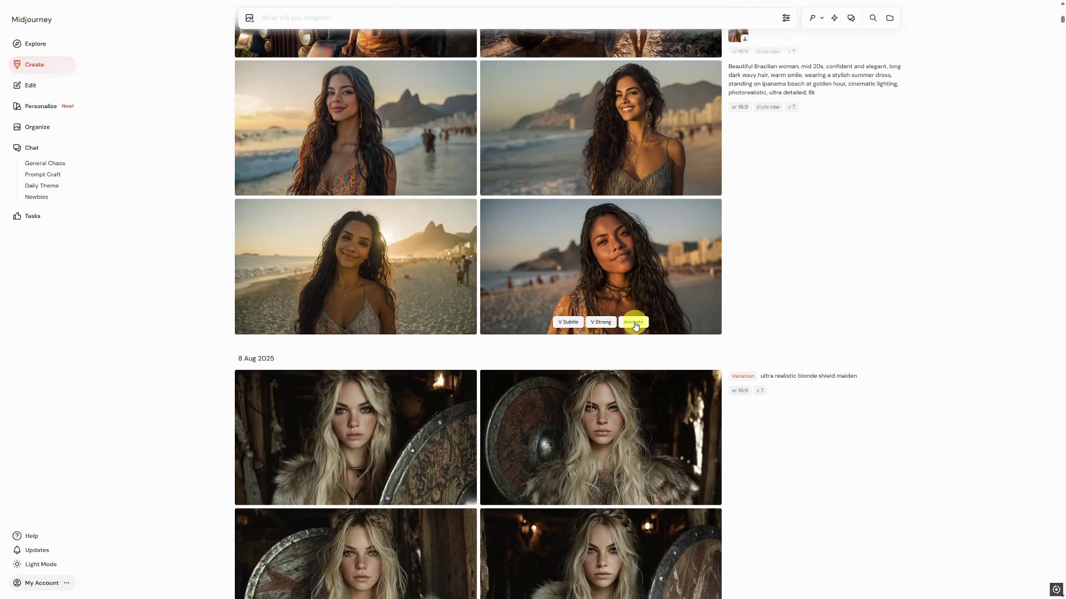
- Animate the golden-hour Ipanema beach close-up portrait with Auto Low Motion
click(635, 326)
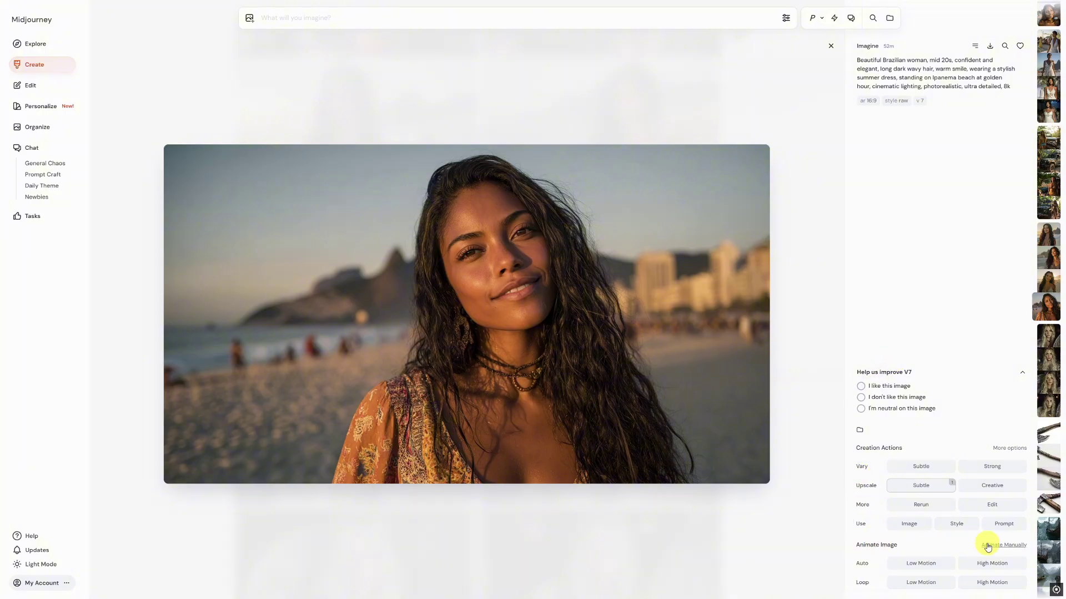
click(921, 568)
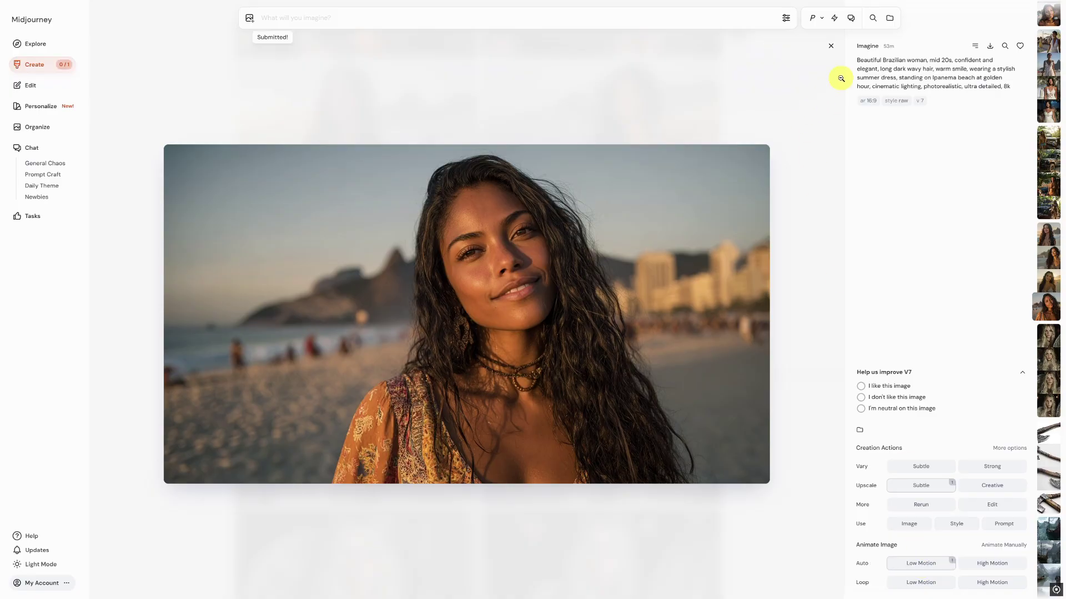
click(836, 52)
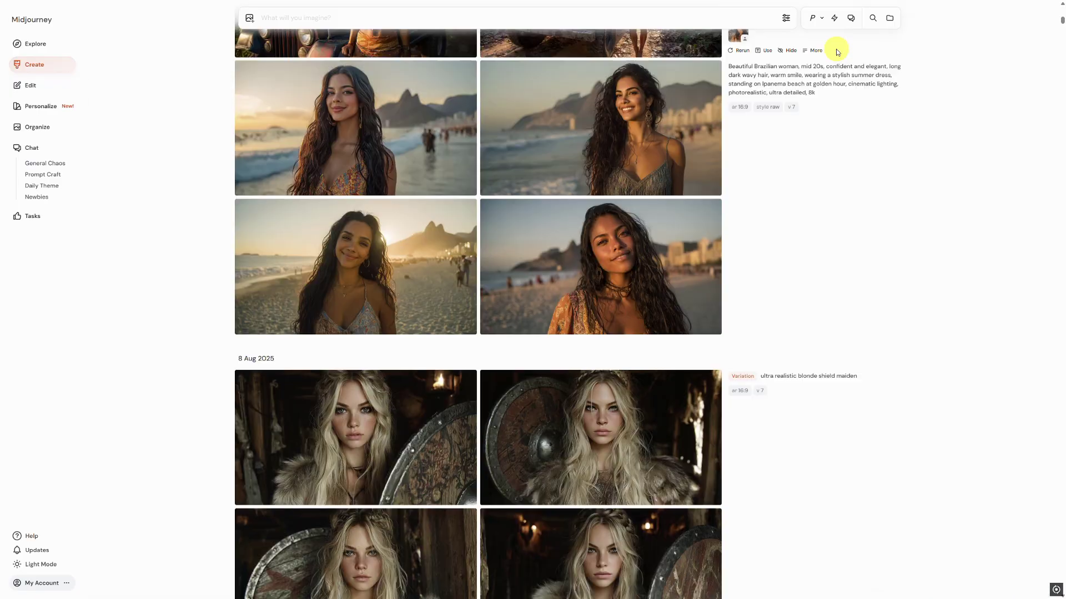
scroll(928, 143, up, 2)
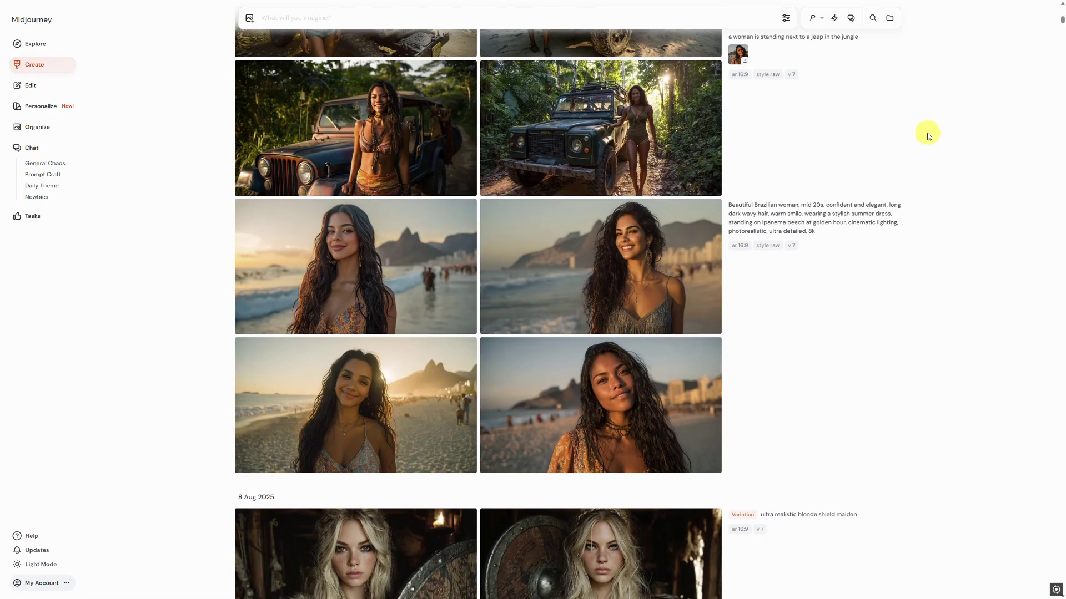
scroll(928, 131, up, 5)
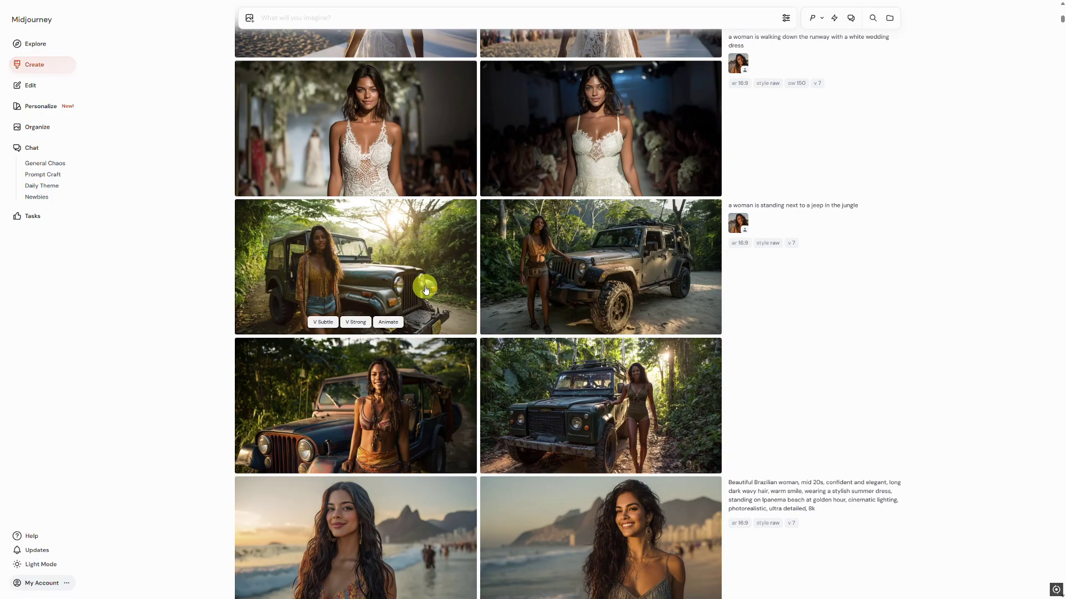
scroll(634, 320, up, 8)
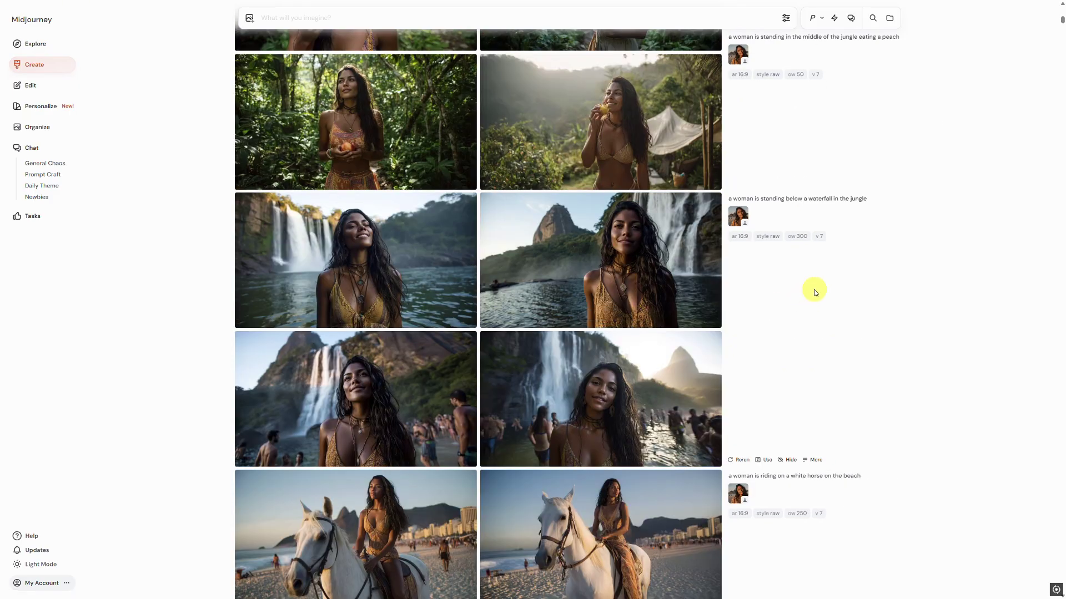